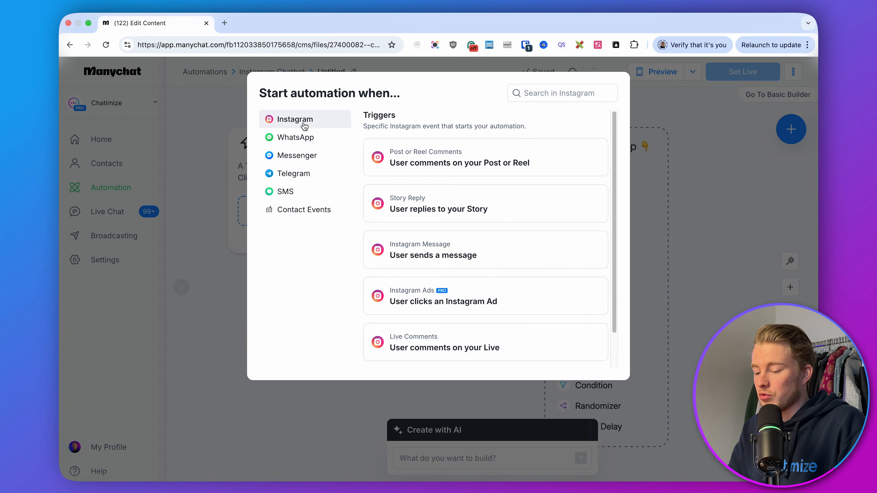
- Add an Instagram trigger for user comments on a post or reel and apply it to all posts or reels
click(420, 153)
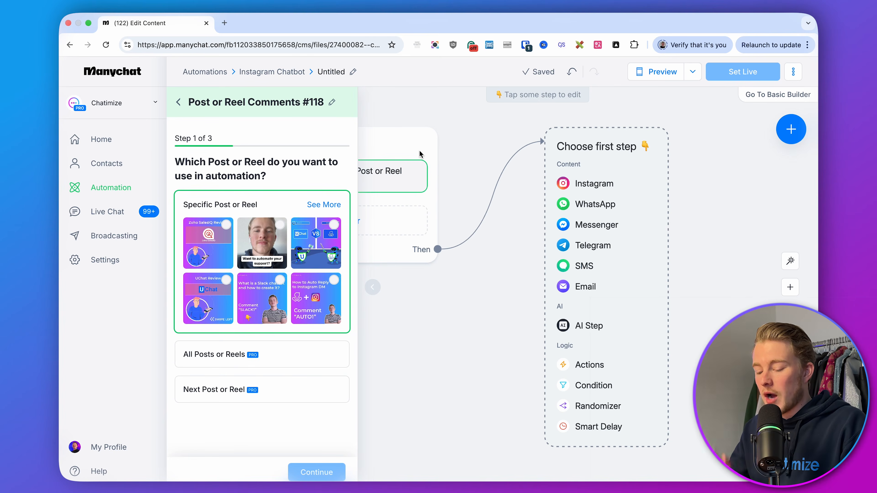
click(289, 362)
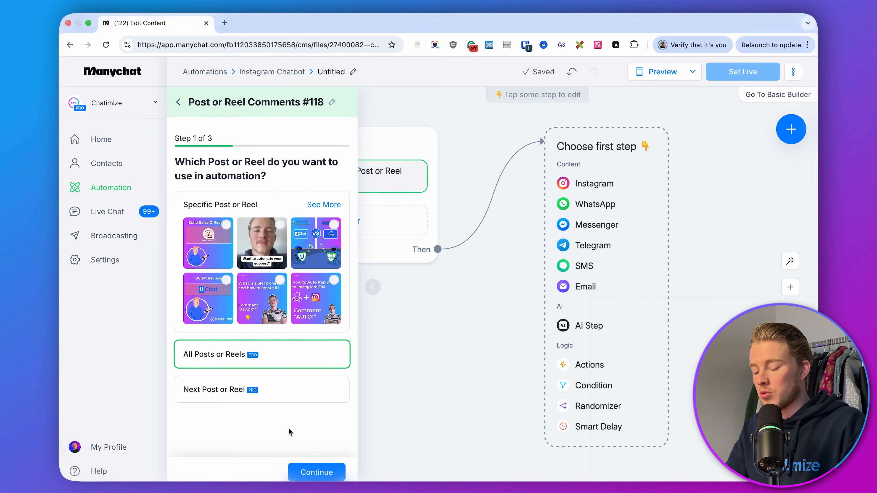
click(304, 472)
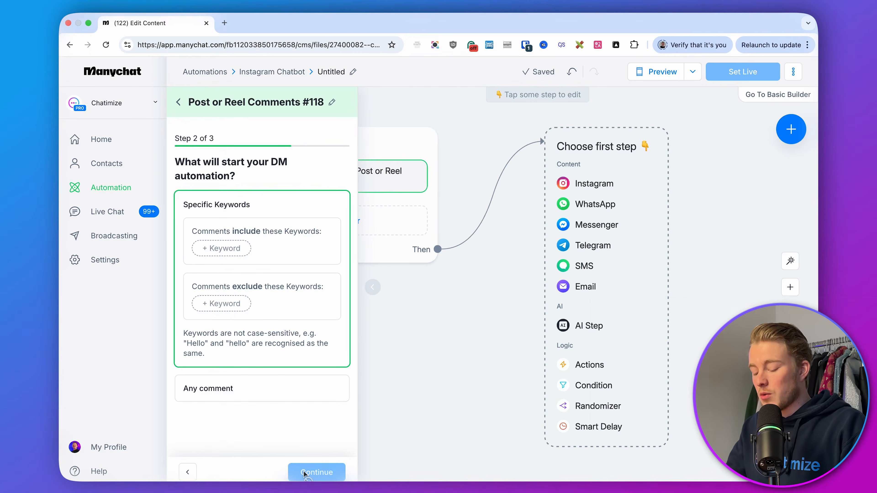
- Make the comment trigger fire on comments that include the keywords GUIDE, GUID and GUIED, and proceed to the public reply setup
click(221, 249)
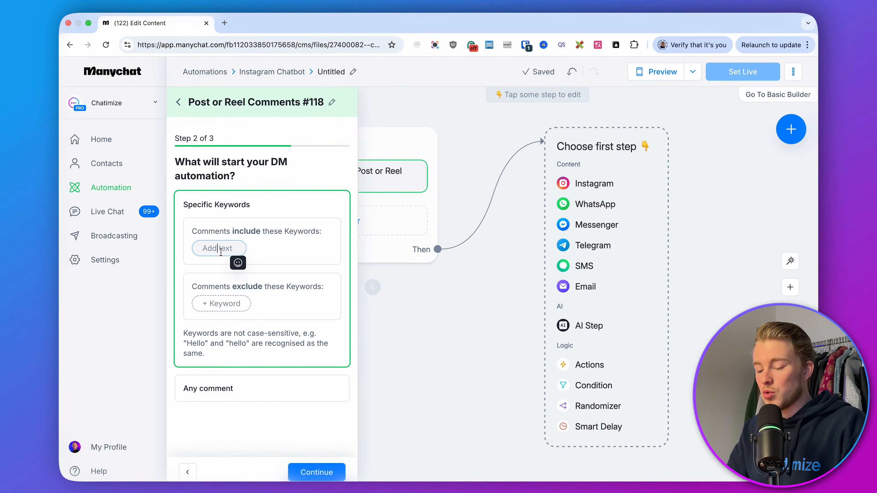
text(GUIDE)
key(Return)
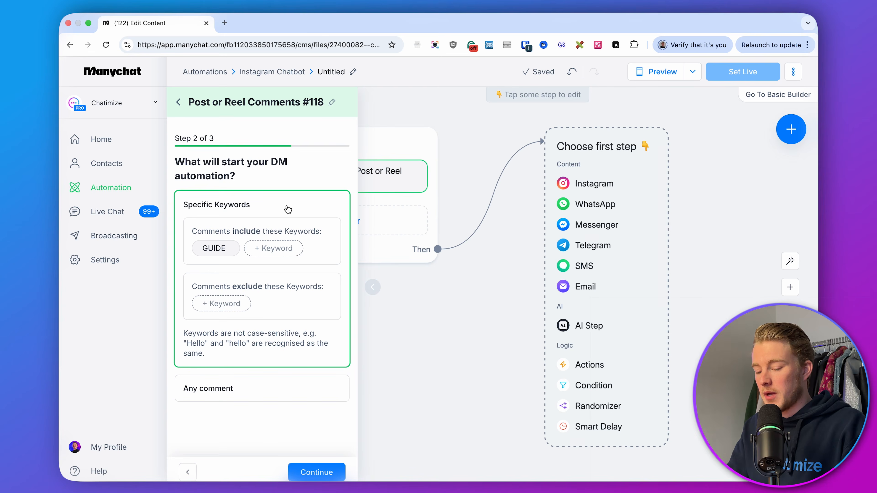
click(276, 249)
text(GUIDE)
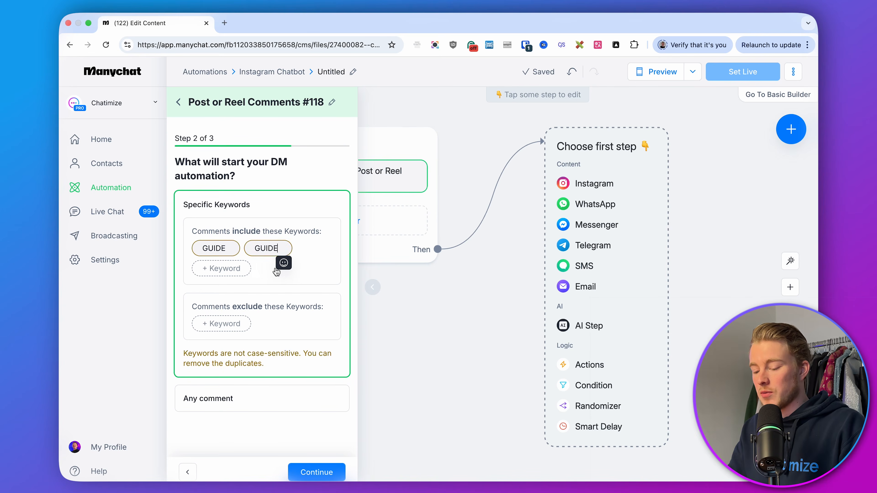
key(BackSpace)
click(233, 269)
text(GUI)
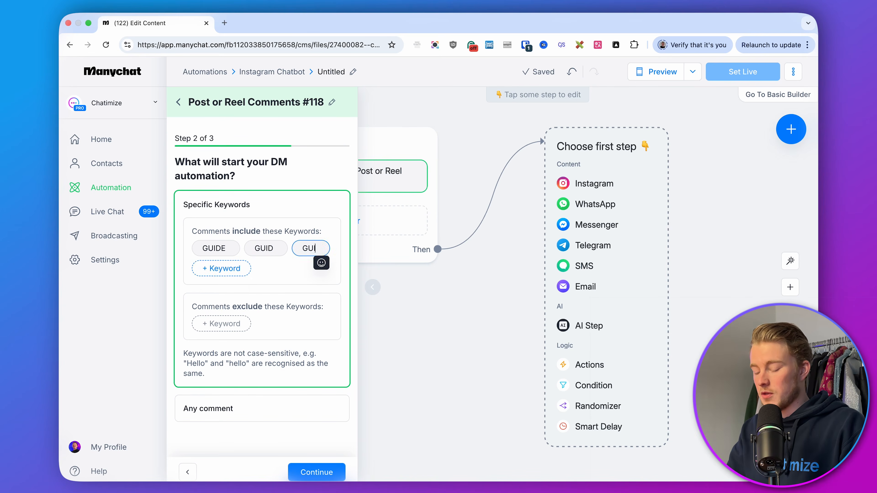
text(ED)
key(Return)
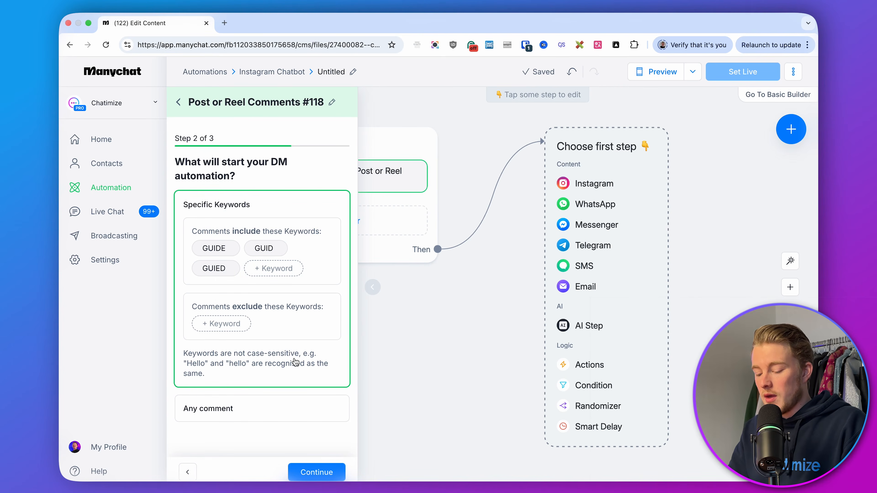
click(316, 473)
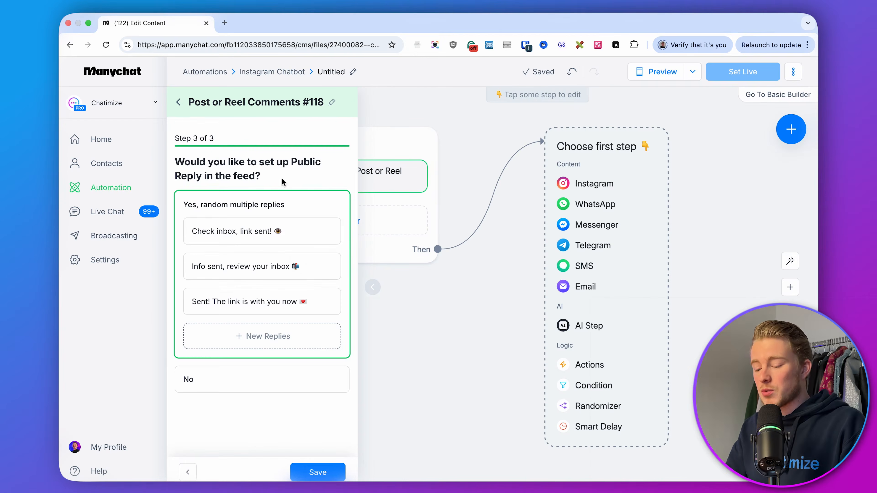
- Replace the first public reply with "Can’t wait for you to start with investing, please check your DMs! (and message requests)"
click(294, 228)
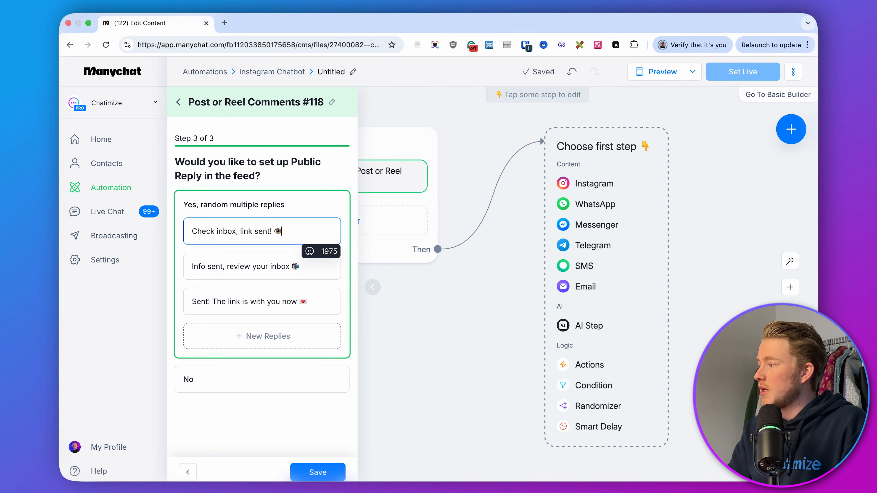
key(super+Tab)
click(292, 231)
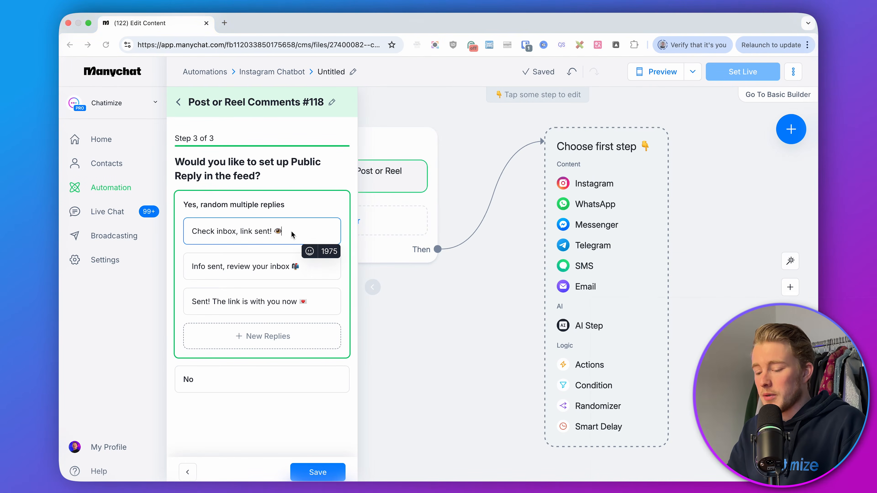
key(super+a)
text(Can’t wait for you to start with investing, please check your DMs! (and message requests))
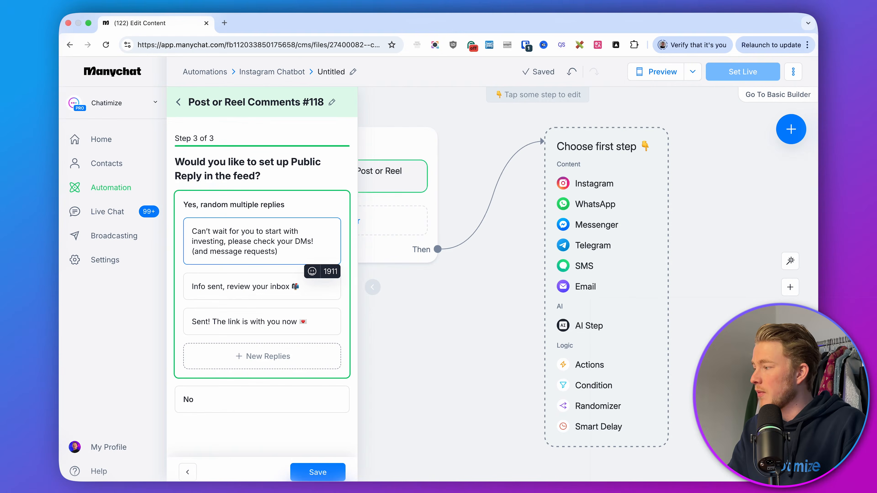
- Replace the second public reply with "Let’s get started with your first investment, just sent a DM! (check your message requests)"
key(super+Tab)
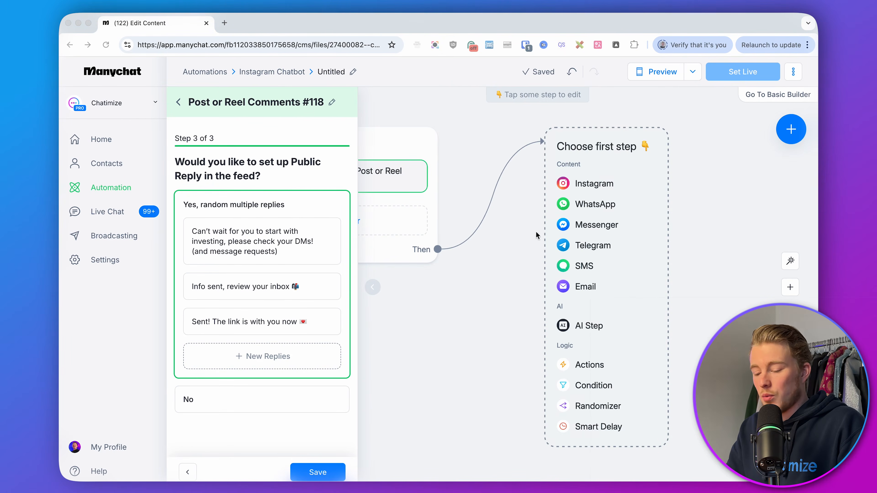
key(super+Tab)
triple_click(272, 288)
text(Let’s get started with your first investment, just sent a DM! (check your message requests))
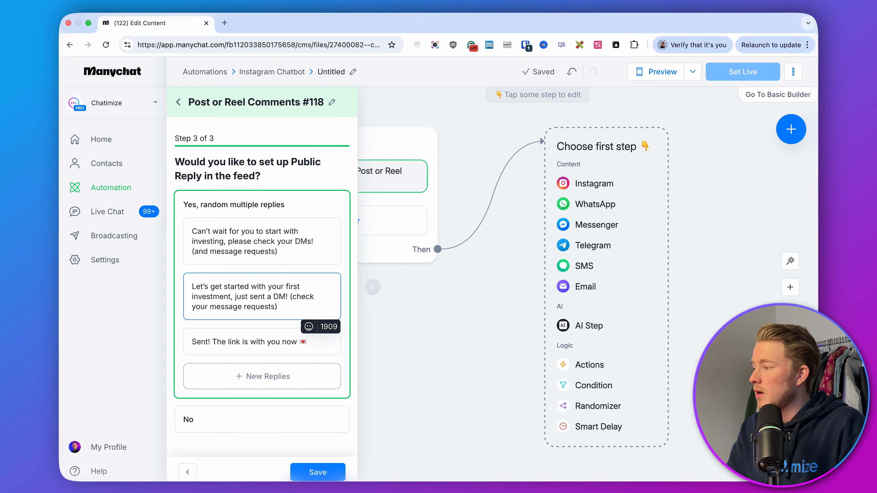
- Replace the third public reply with "That’s the first step to investing! Check your DMs! (and message requests folder)" and save the comment trigger
key(super+Tab)
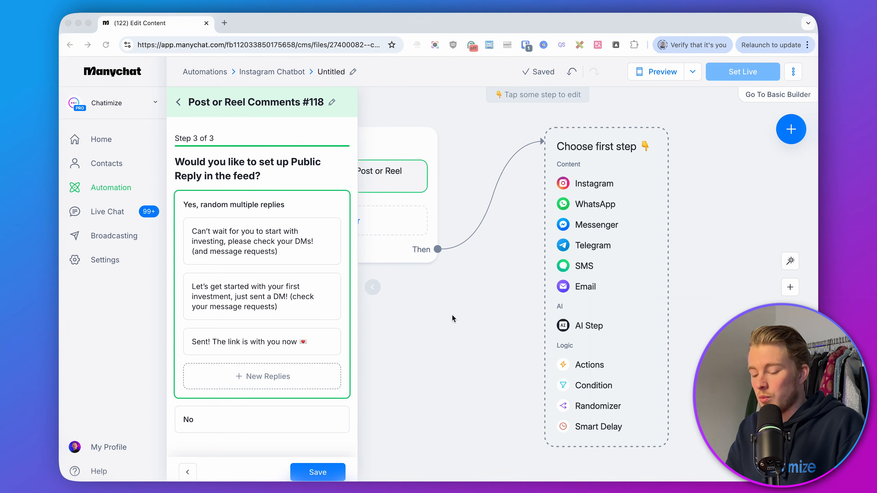
key(super+Tab)
triple_click(290, 342)
text(That’s the first step to investing! Check your DMs! (and message requests folder))
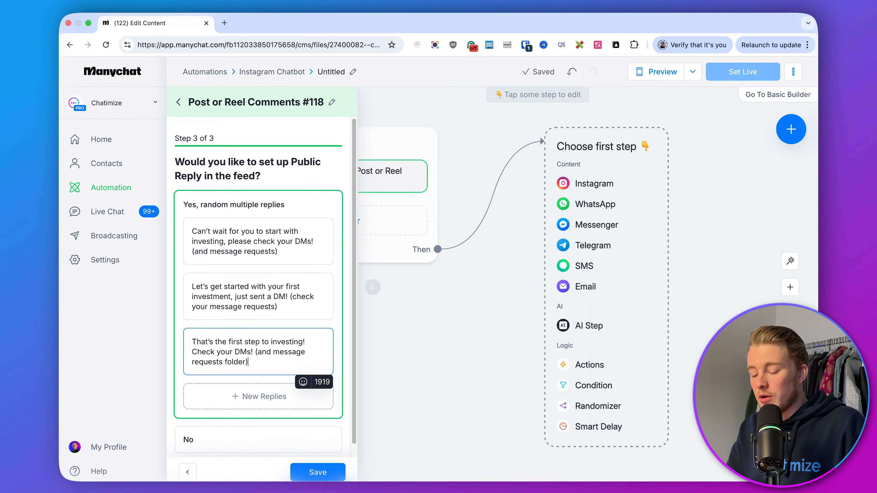
click(315, 472)
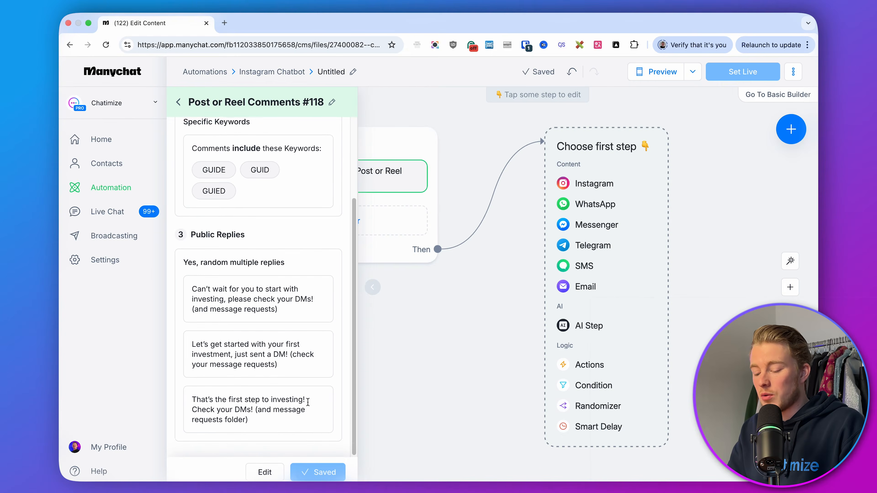
click(469, 369)
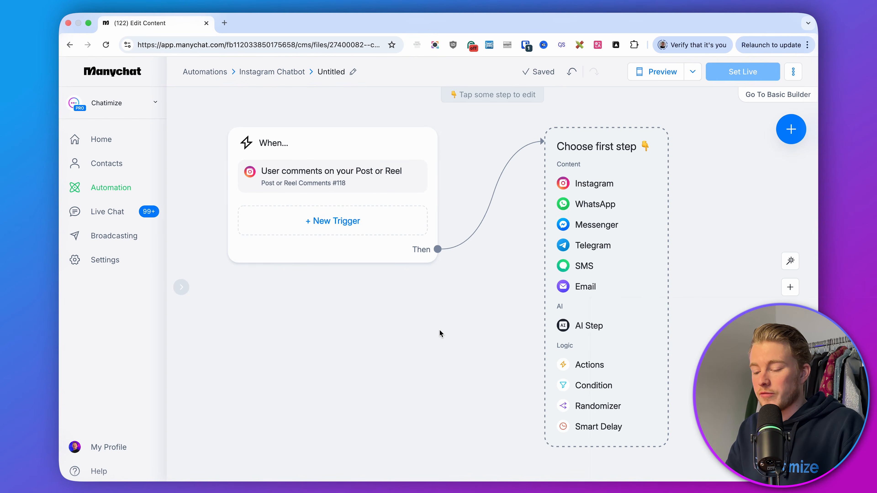
- Add an Instagram message trigger that detects specific words, with its condition set to "message begins with"
click(350, 228)
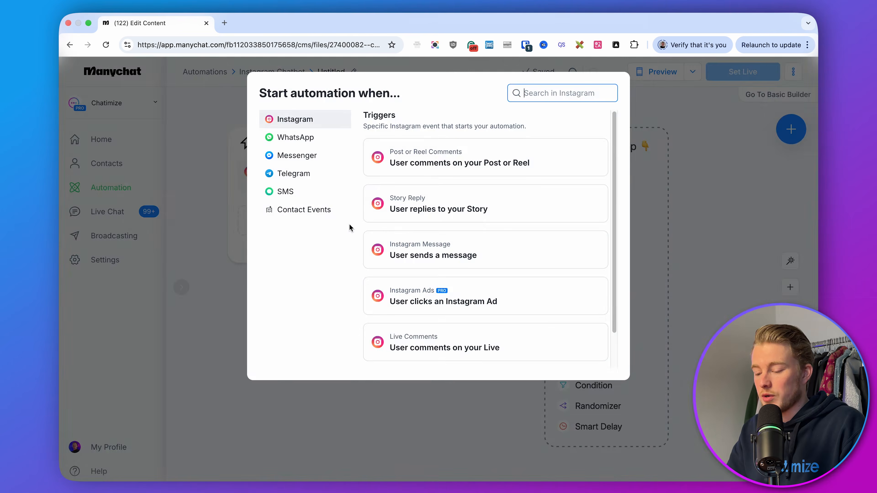
click(449, 247)
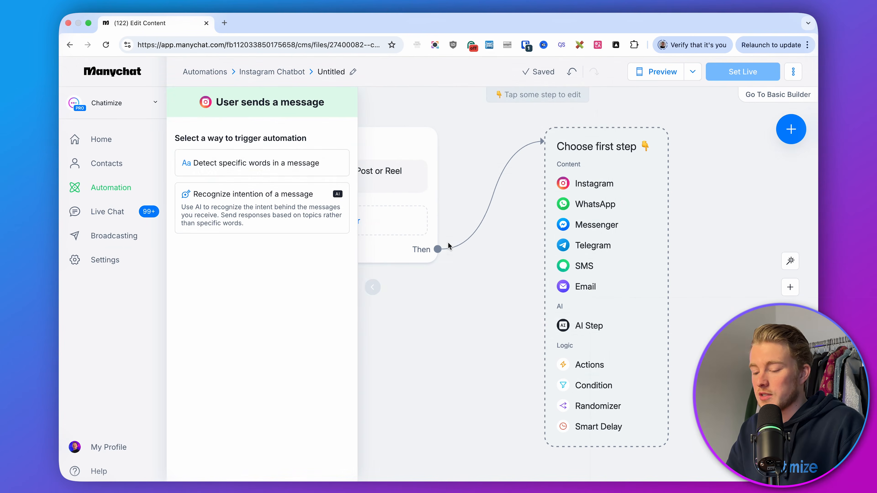
click(294, 167)
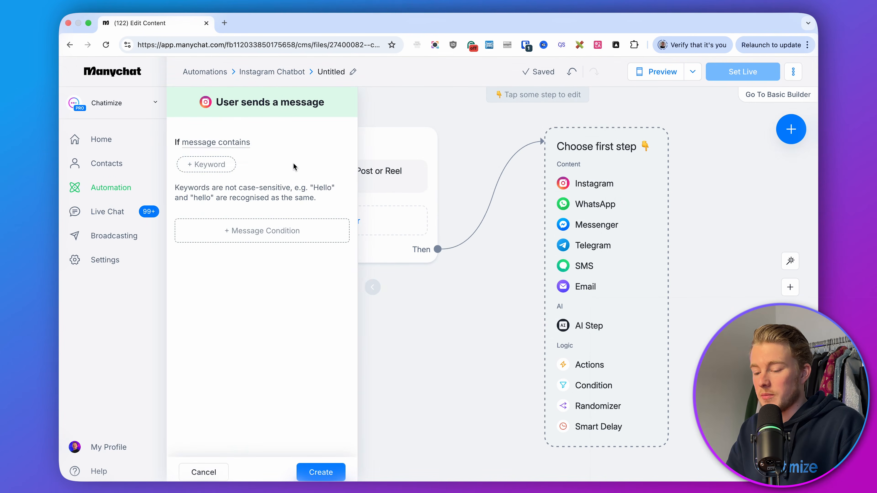
click(243, 143)
click(236, 215)
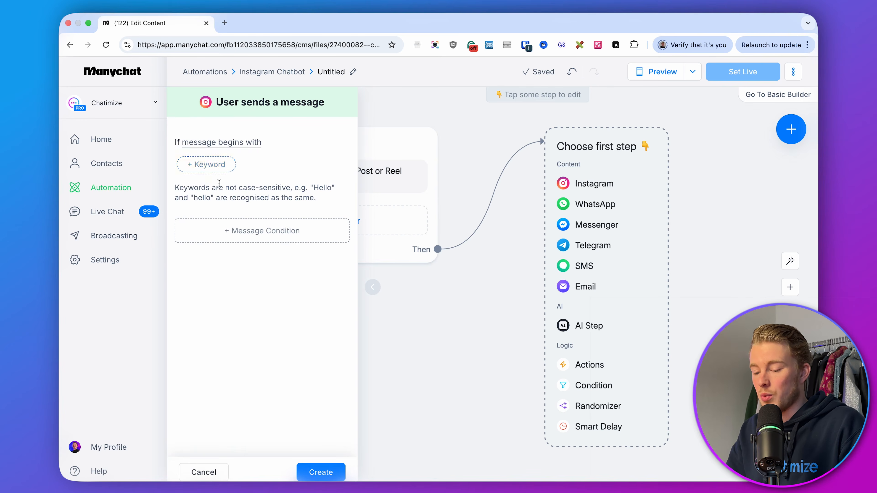
- Enter the keywords GUIDE, GUID and GUIED for the message trigger and create it
click(207, 165)
text(GUIDE)
key(Return)
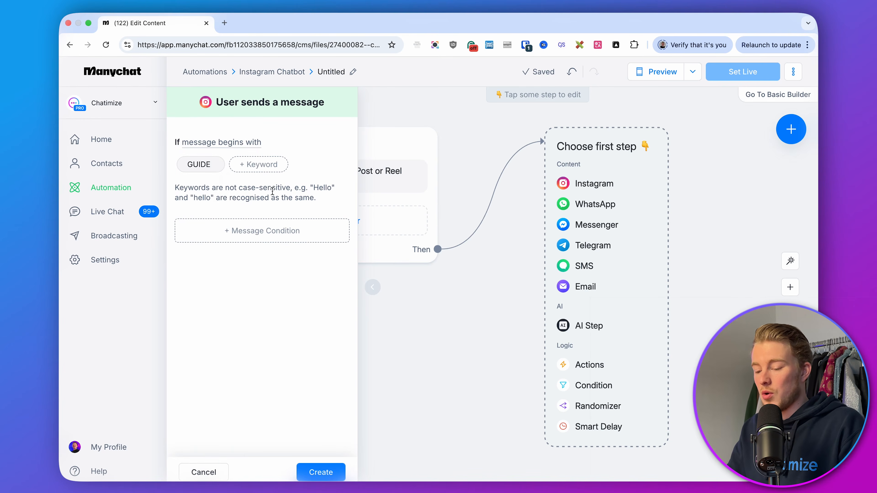
click(263, 165)
text(GUID)
key(Return)
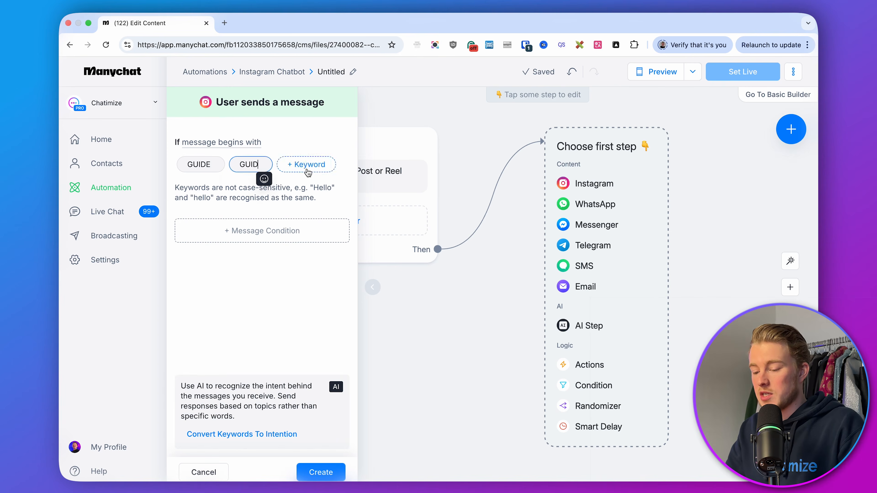
click(297, 164)
text(GUIED)
key(Return)
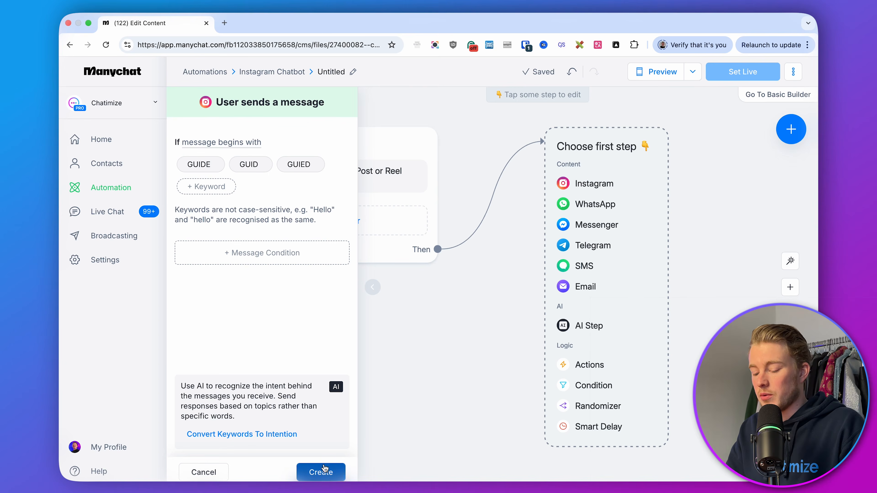
click(321, 473)
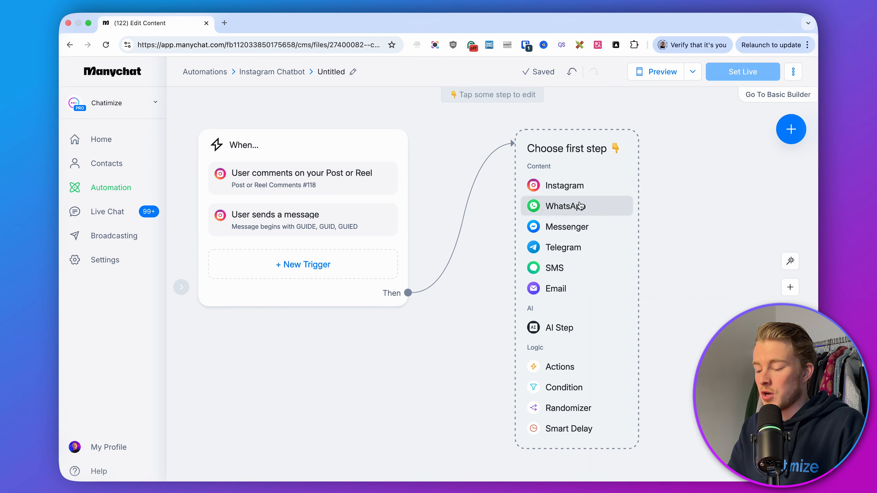
- Add an Instagram message starting "Looks like you’re ready to make your first investment" that offers the FREE Investing Guide by button or "WEALTH" reply
click(560, 187)
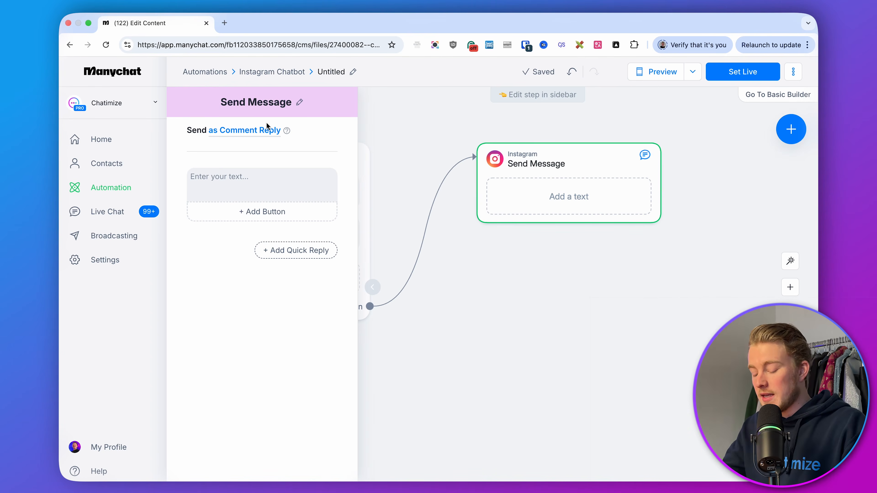
key(super+Tab)
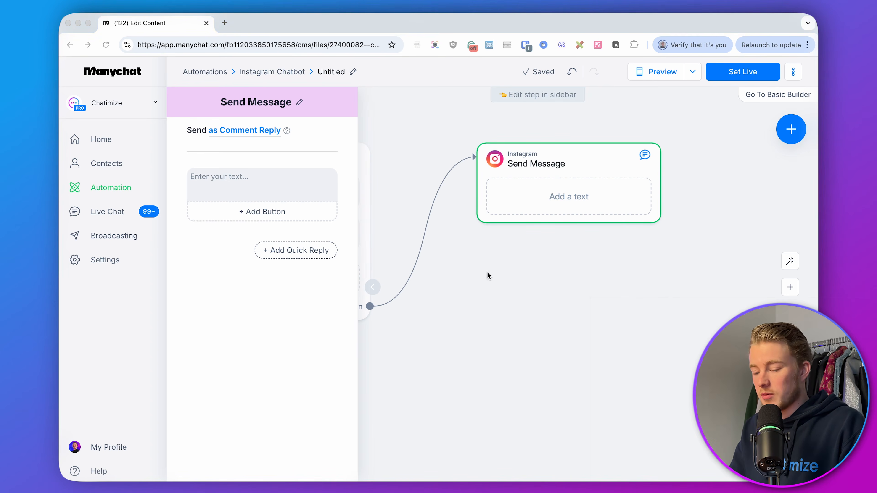
key(super+Tab)
click(297, 185)
text(Looks like you’re ready to make your first investment and earn some passive income!  Get instant access to my FREE Investing Guide and learn the exact steps to grow your money the right way—without the guesswork.  Just click the button below or reply with "WEALTH" to get your free guide now 👇)
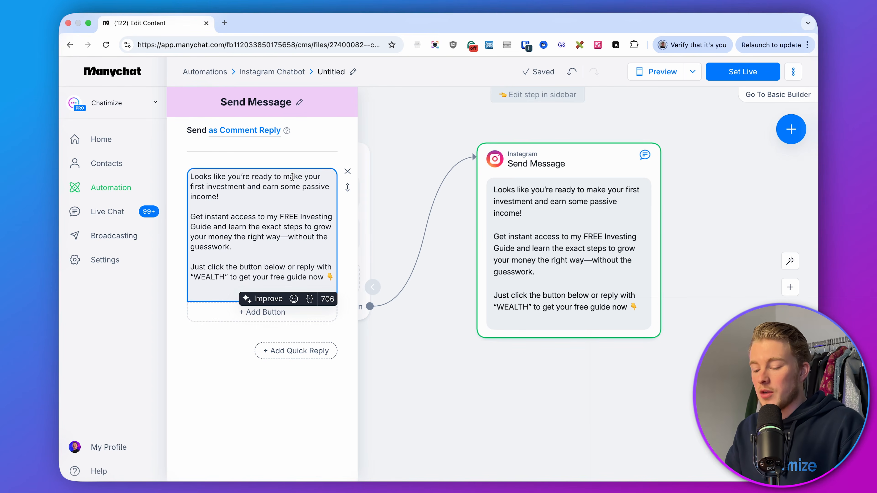
key(BackSpace)
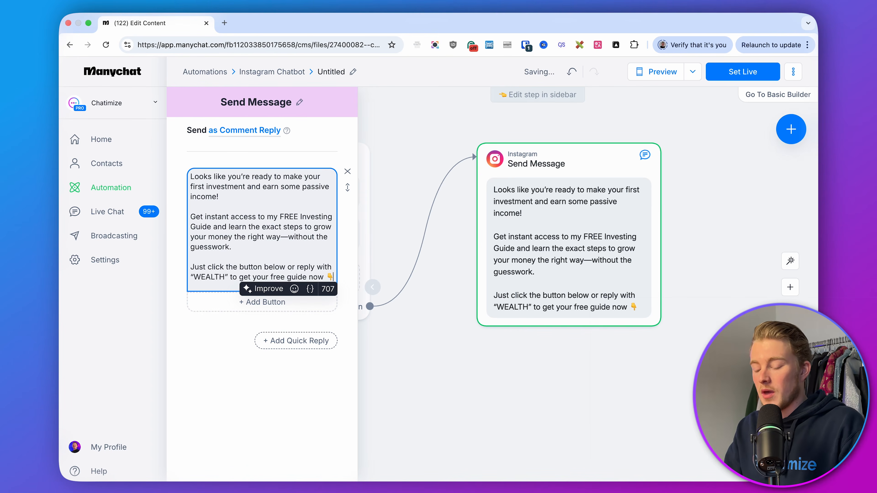
- Add a quick reply labelled "✅ YES, send it over!" to the Instagram message without assigning a follow-up action
click(277, 342)
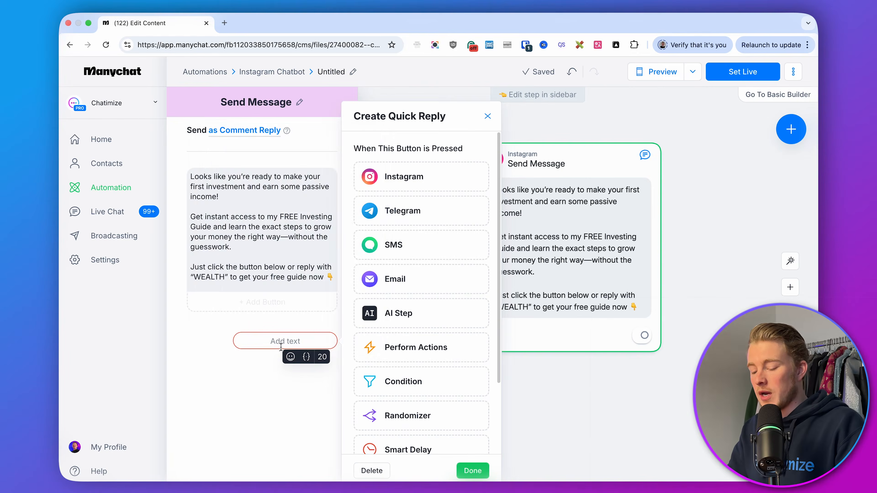
click(290, 356)
click(252, 196)
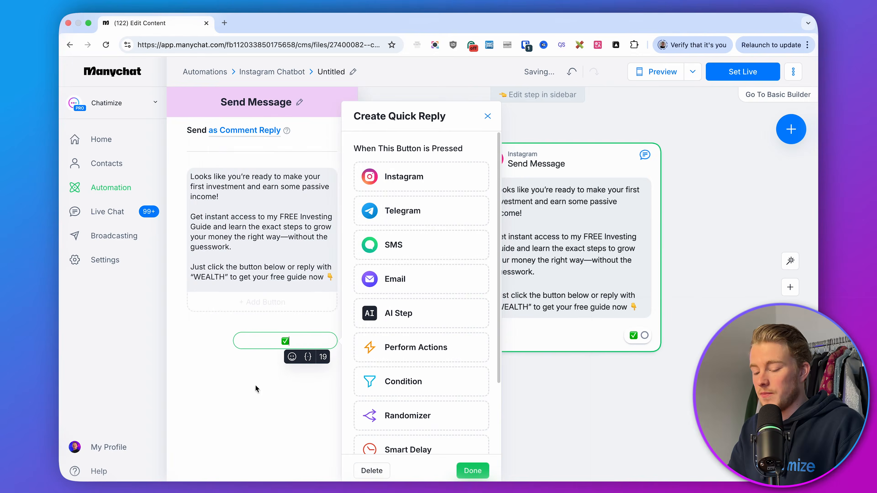
text(YES, s)
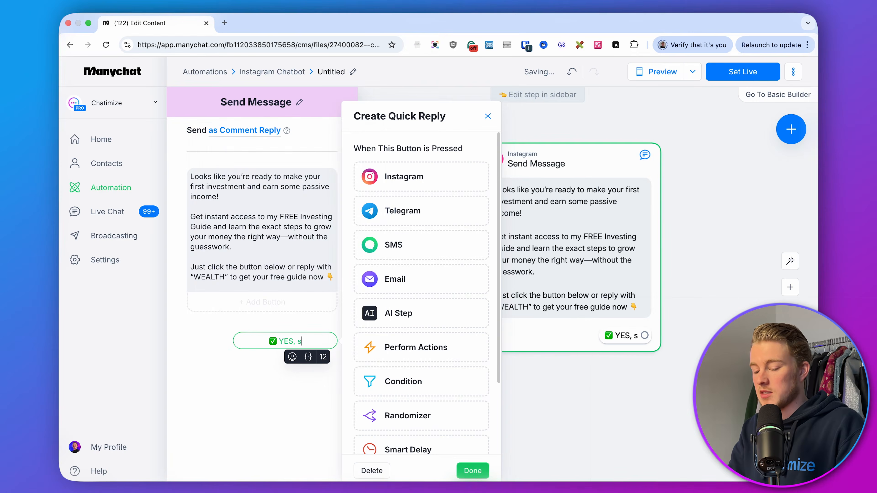
text(end it over!)
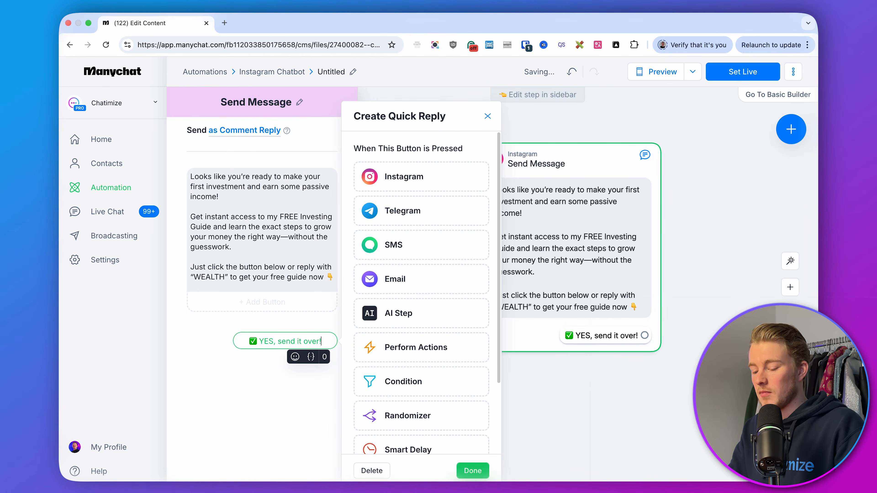
click(473, 470)
click(559, 437)
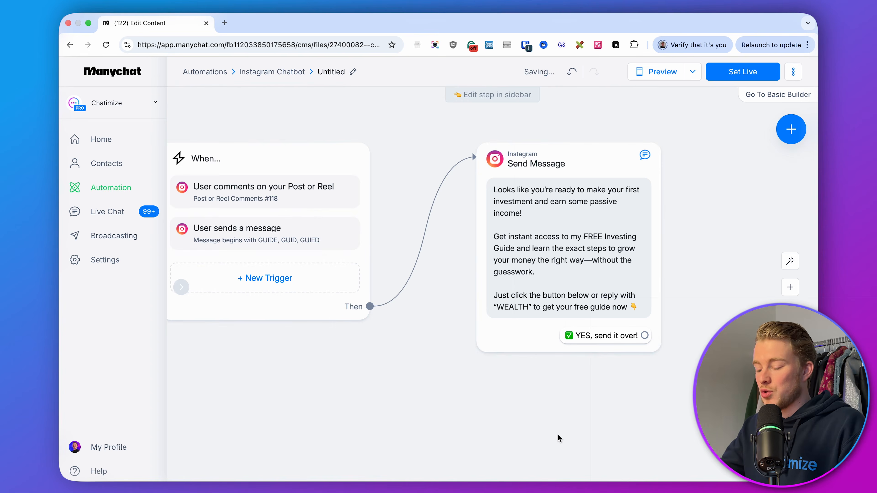
- Open the automations list in a new browser tab and create a new automation in the Instagram Chatbot folder
scroll(582, 420, right, 3)
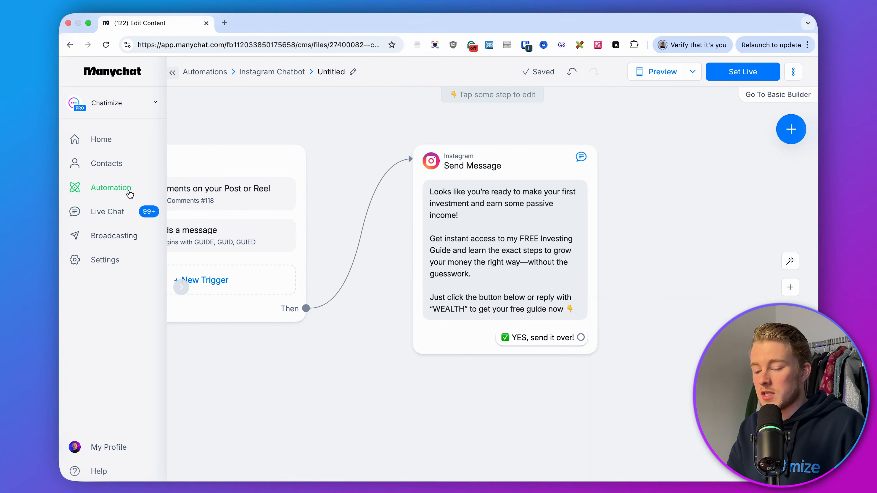
right_click(129, 194)
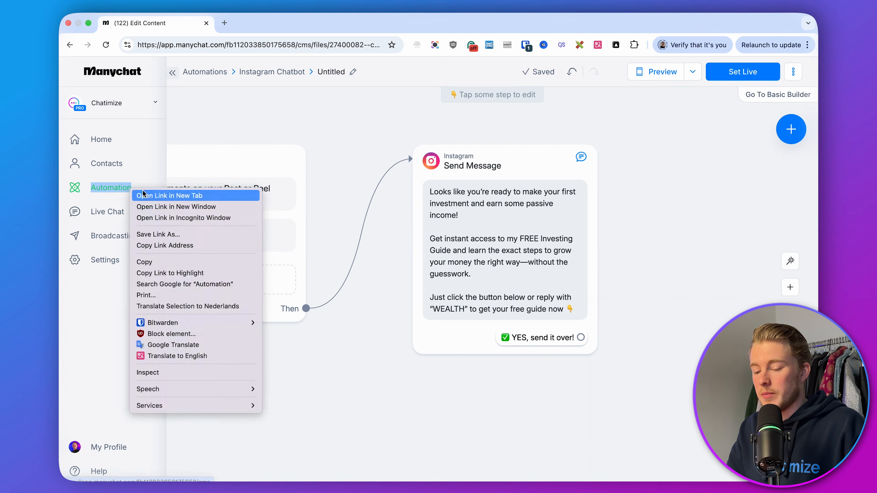
click(142, 194)
click(248, 26)
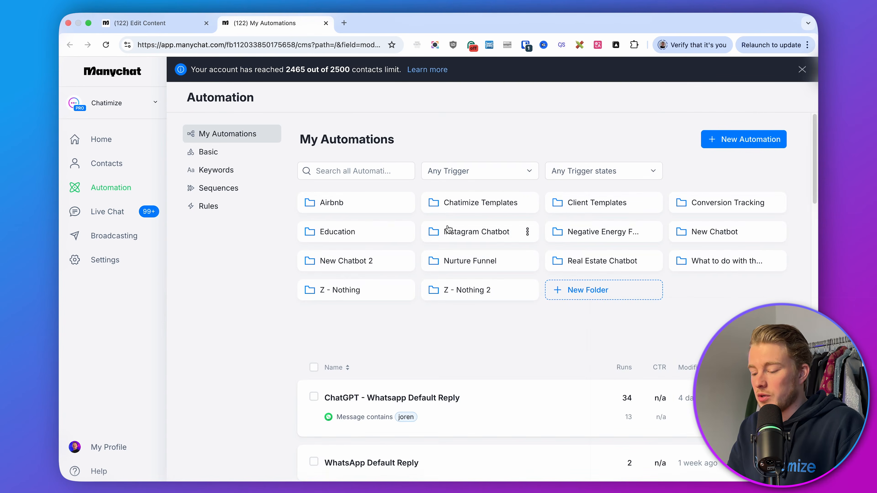
click(448, 229)
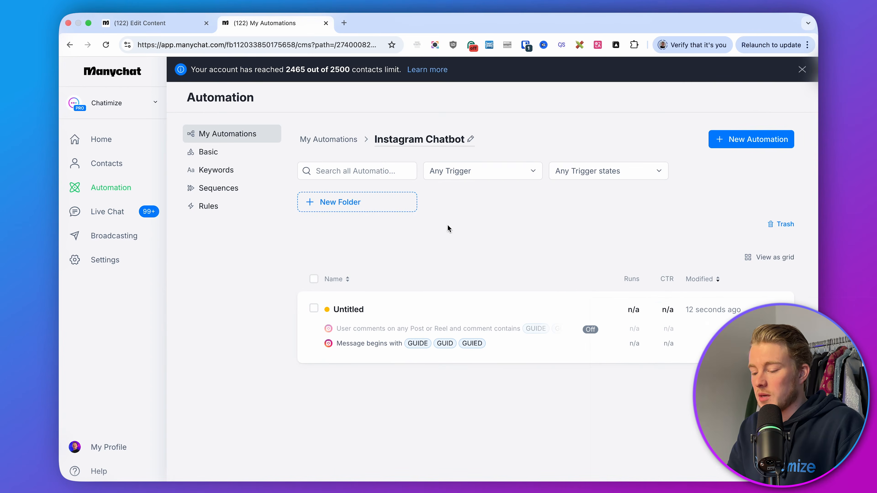
click(746, 141)
- Rename the new automation as "Instagram Chatbot > 2. Get Information"
click(330, 97)
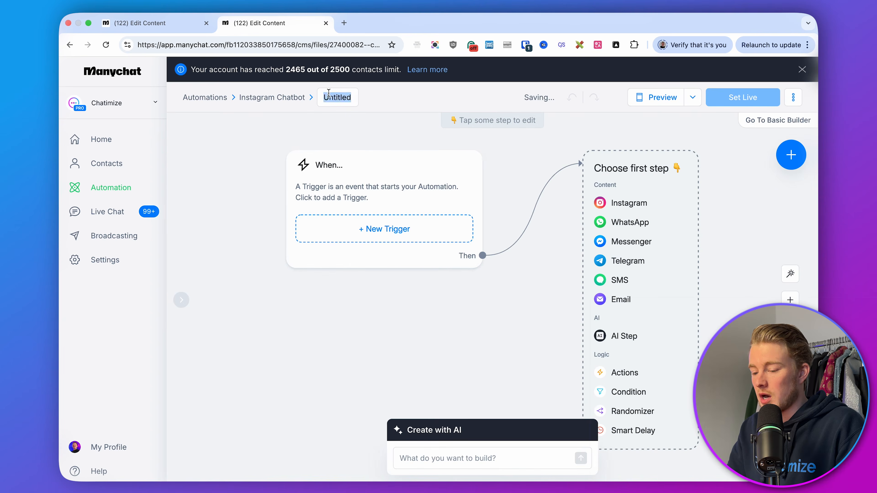
text(Instagram Cha)
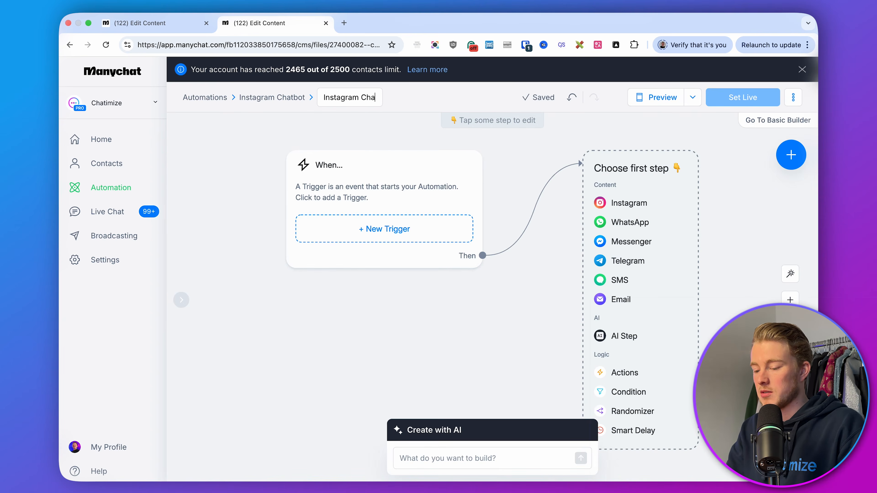
text(tb)
key(BackSpace)
text(tbot)
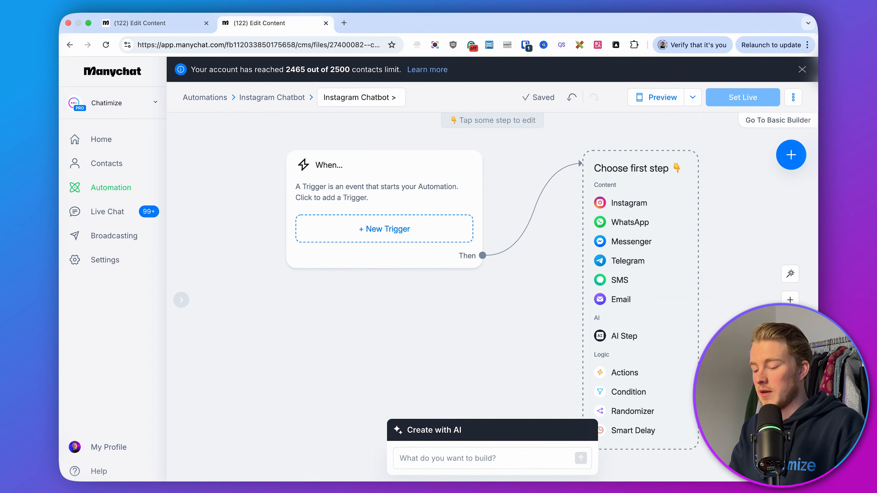
text( > 2. Get Information)
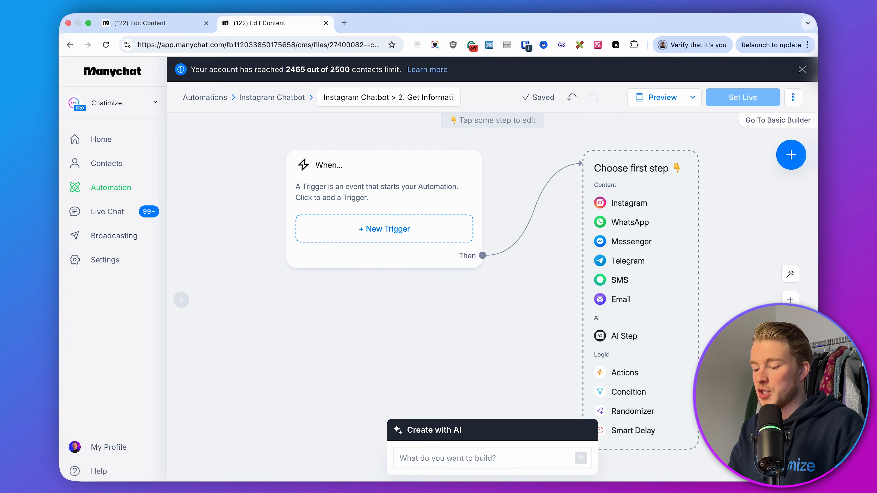
key(Return)
- Return to the first automation with the GUIDE triggers and rename it as "Instagram Chatbot > 1. Confirm Interest"
click(176, 28)
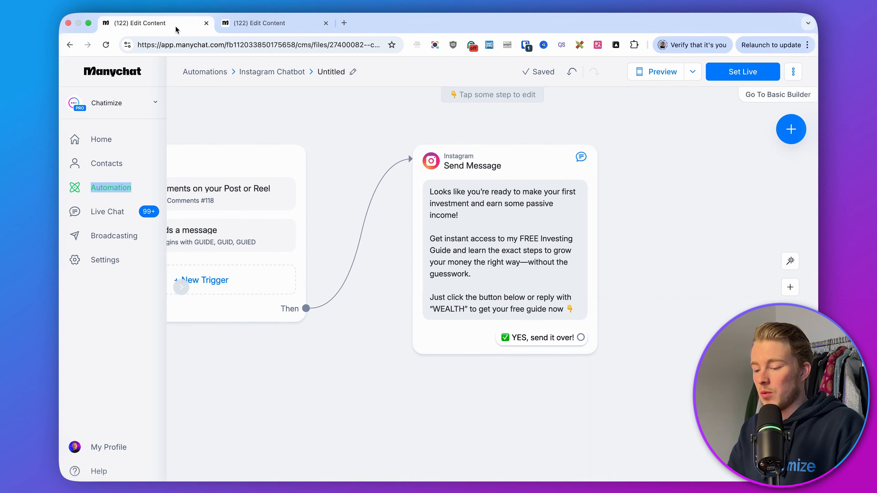
click(322, 71)
key(BackSpace)
text(Instagram Cha)
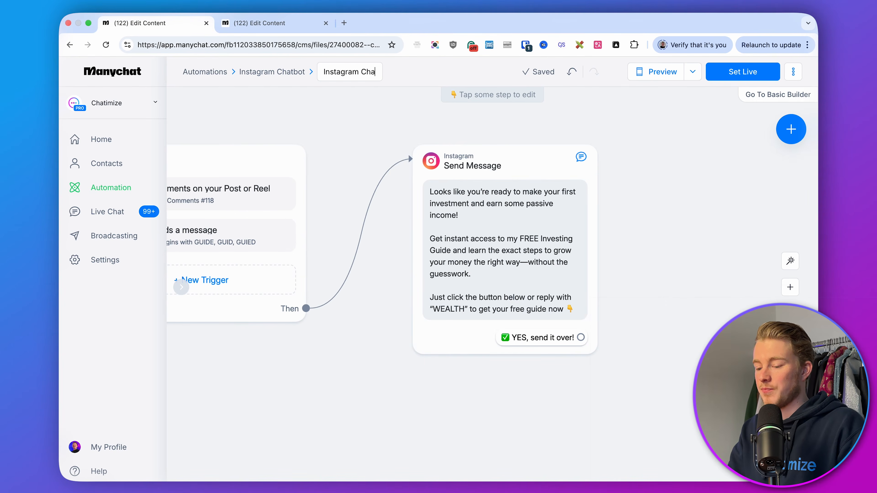
text(tbot.> 1. C)
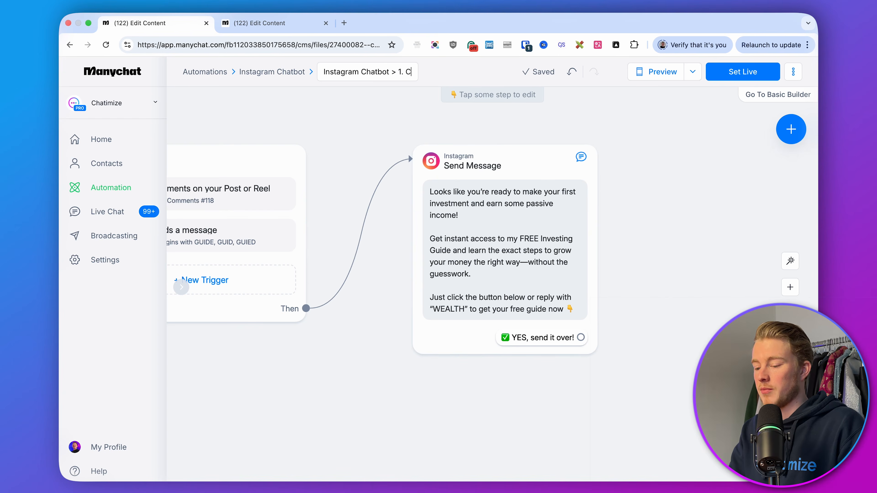
text(onfirm Interest)
key(Return)
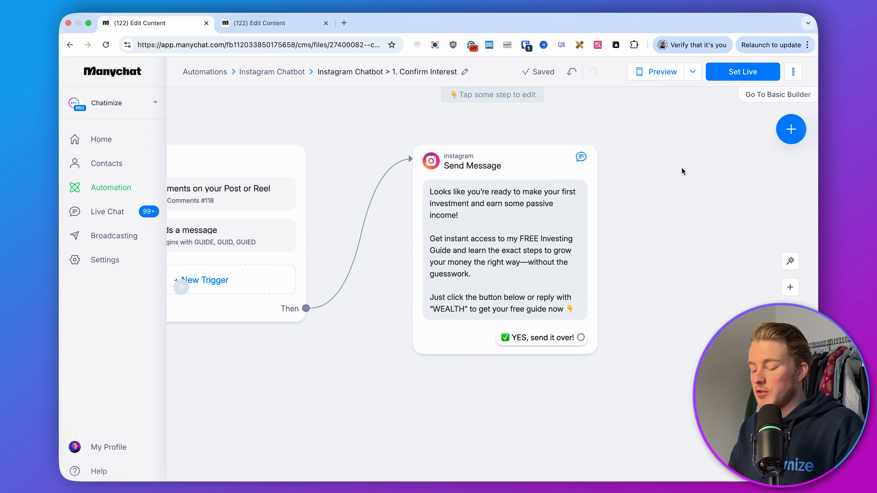
scroll(639, 187, right, 5)
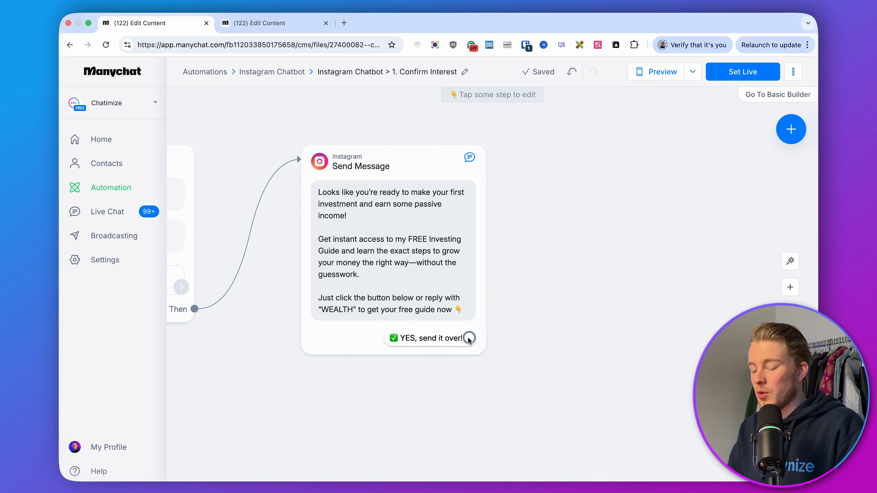
click(291, 28)
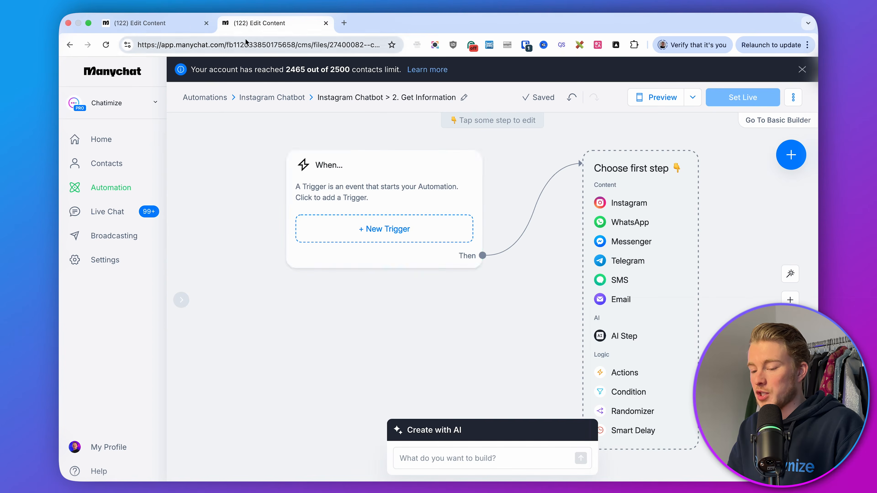
click(166, 23)
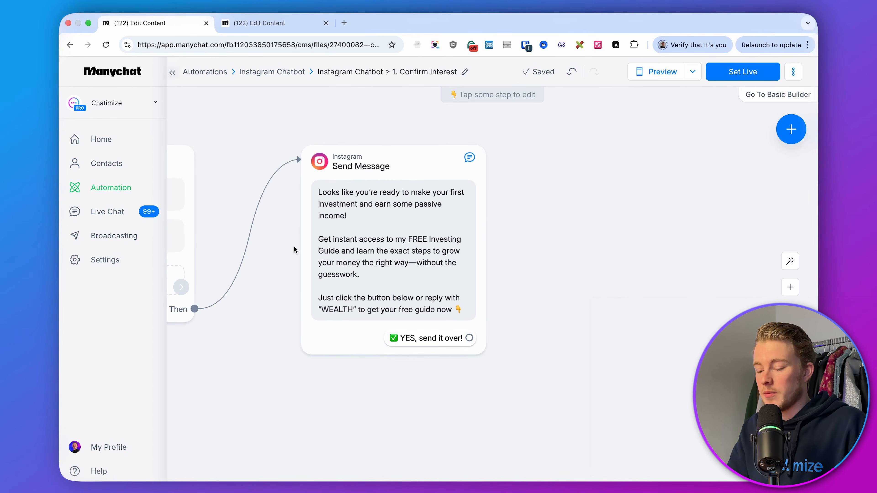
mouse_move(357, 335)
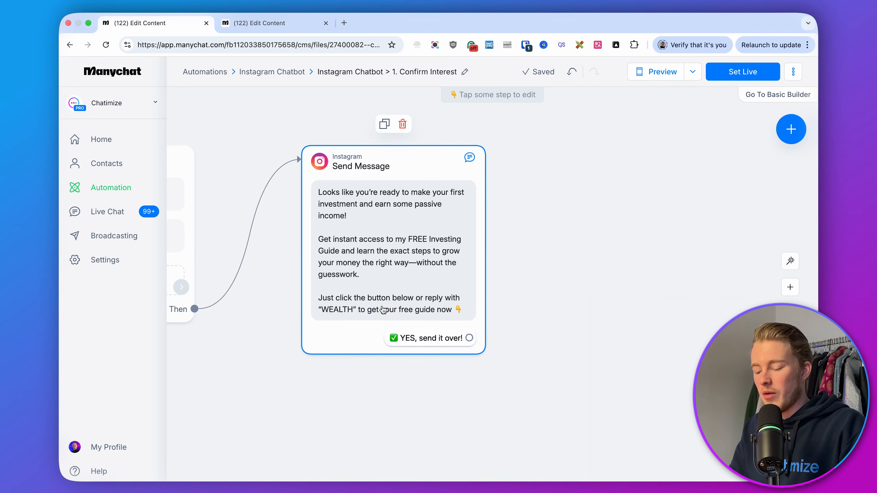
- In the Get Information automation, add an Instagram message trigger that detects specific words, with the condition "message begins with"
click(269, 25)
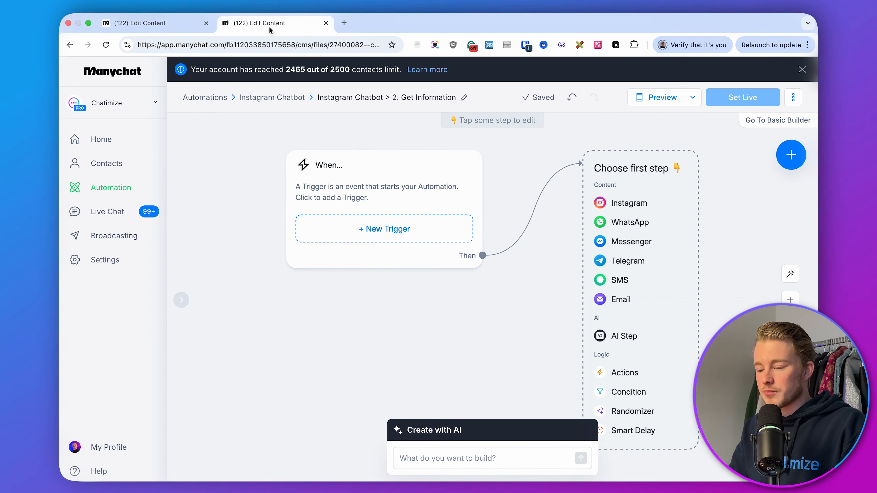
click(356, 233)
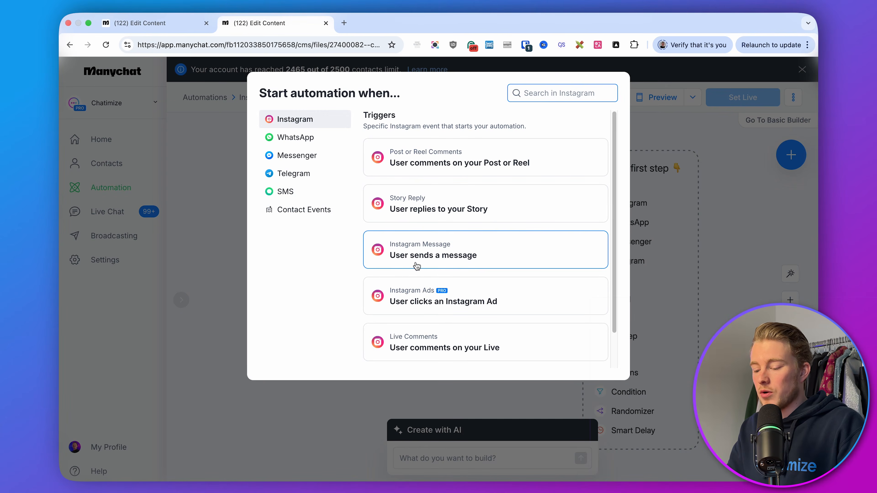
click(426, 250)
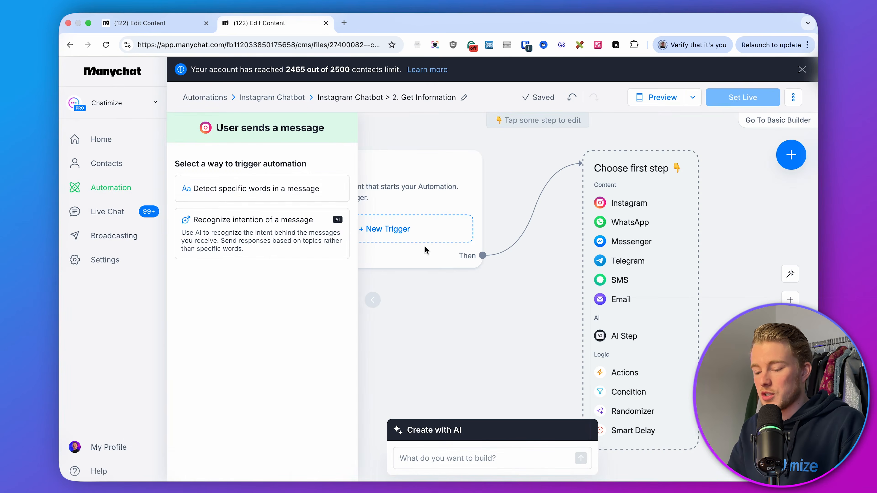
click(263, 188)
click(211, 173)
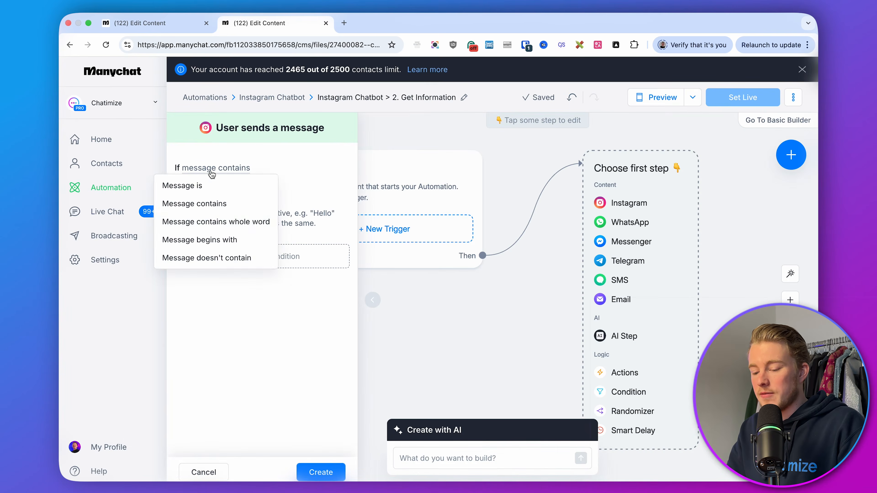
click(216, 239)
- Enter the trigger keywords WEALTH, WEALT and "WEALTH with a leading double quotation mark
click(205, 192)
text(WEALTH)
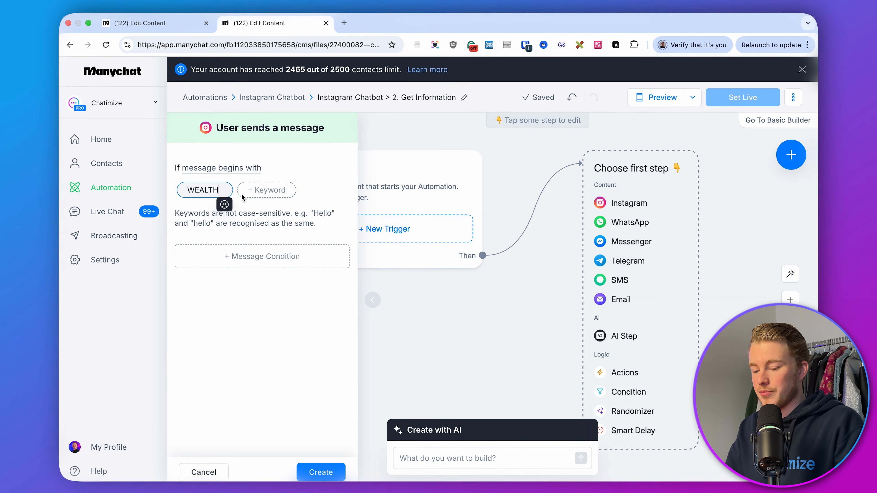
key(Return)
text(WEALTH)
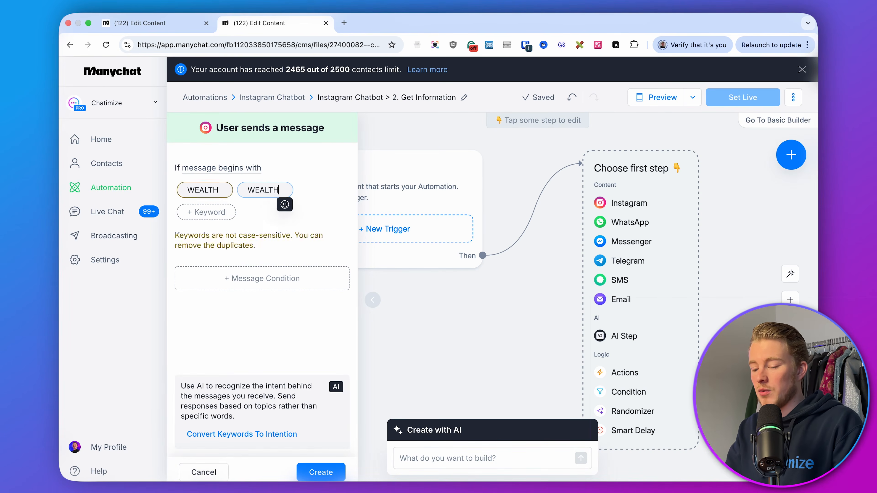
key(BackSpace)
key(Return)
click(232, 218)
text("WEALTH)
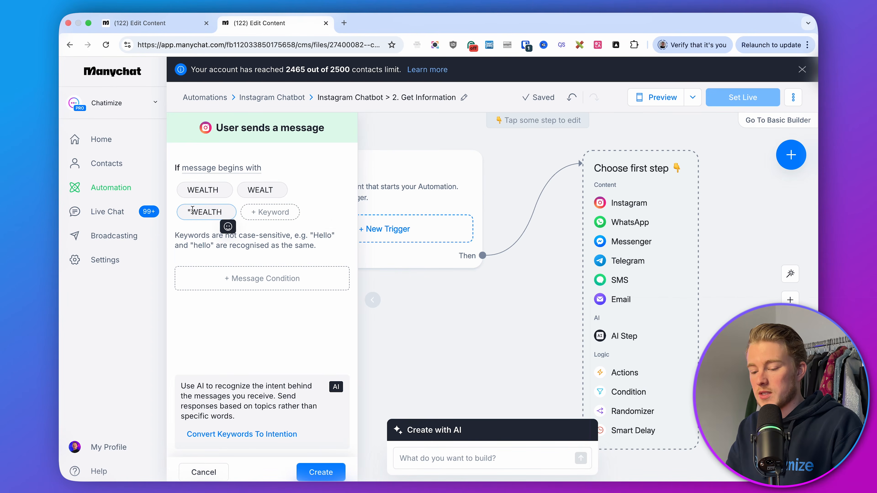
key(Return)
- Add the keyword 'WEALTH with a leading single quotation mark and create the message trigger
click(162, 23)
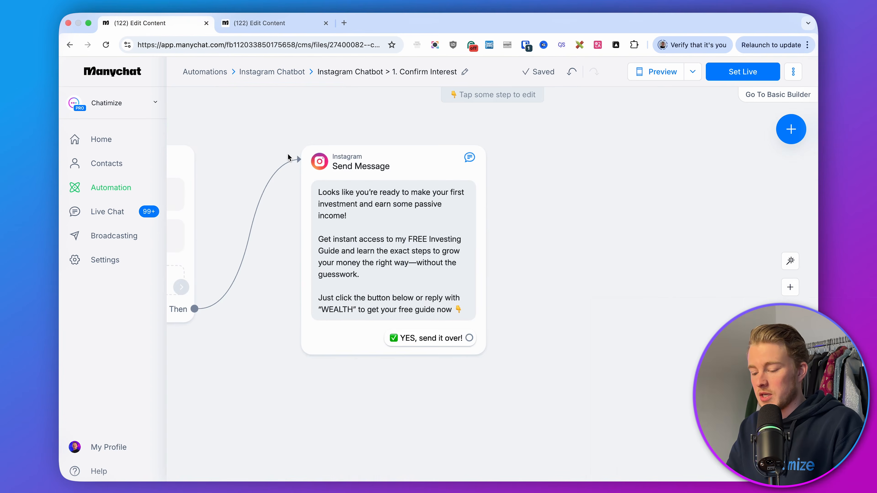
click(259, 23)
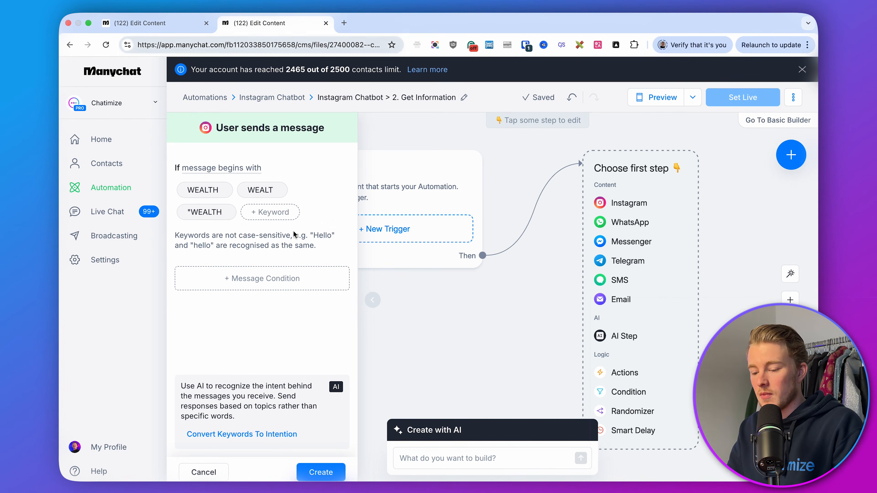
click(271, 212)
text('WEALTH)
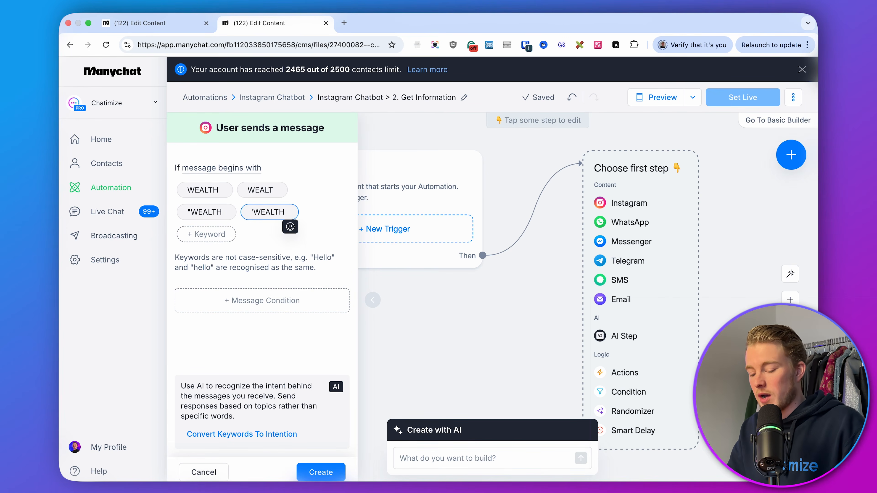
click(321, 472)
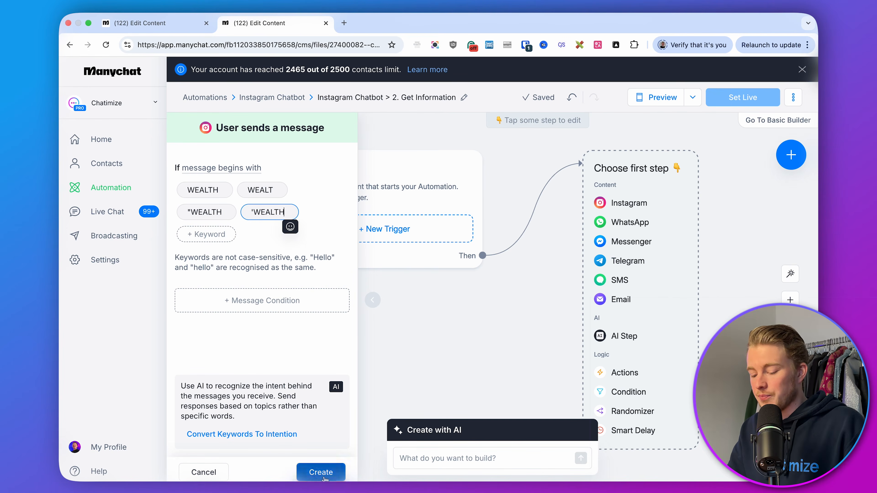
- Add an Instagram message as the first step of Get Information, reading "Awesome, just a few quick steps to get you access!"
click(140, 23)
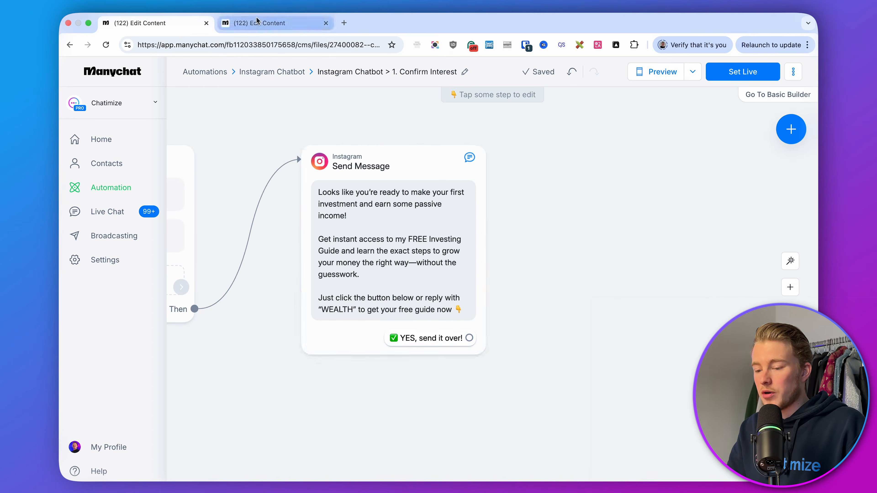
click(259, 24)
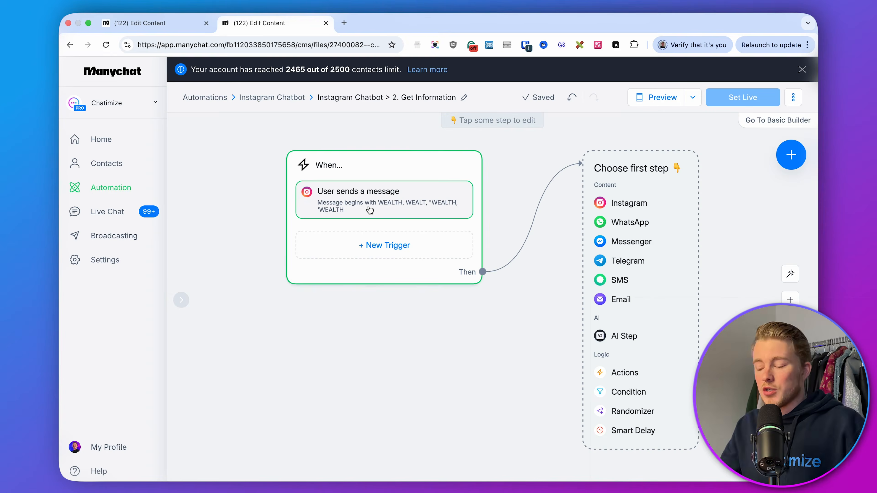
scroll(472, 314, right, 5)
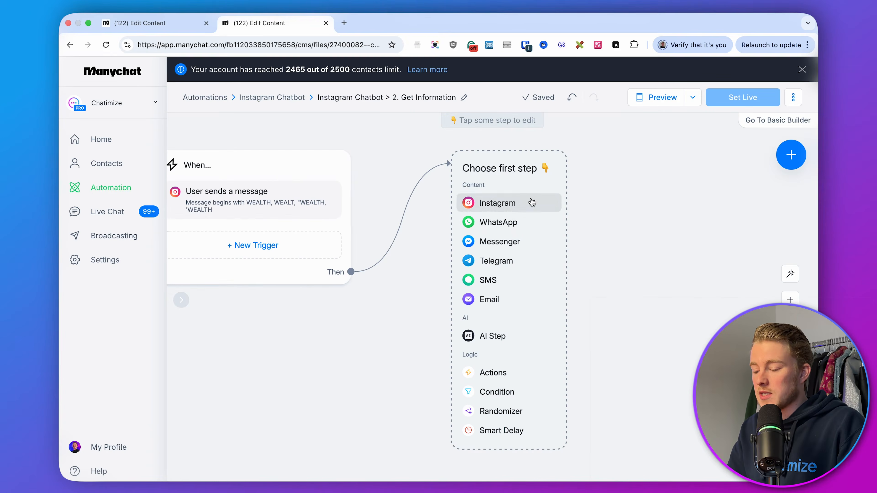
click(521, 203)
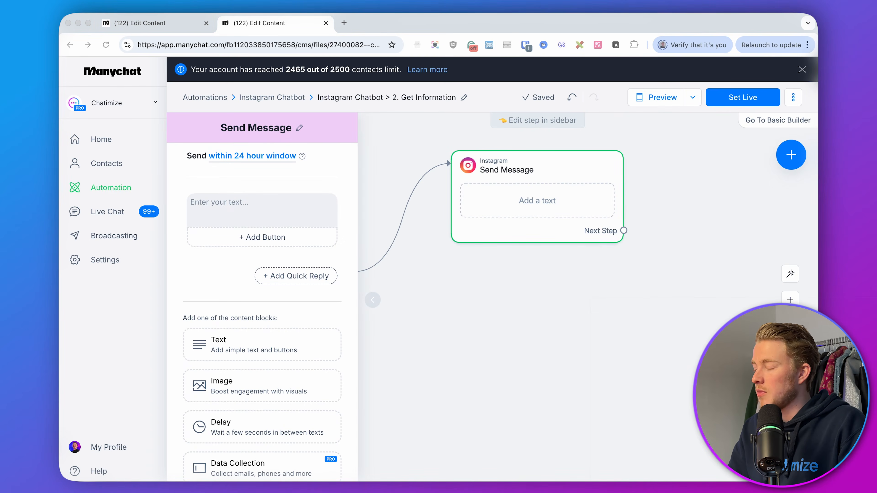
click(302, 204)
text(Awesome, just a few quick steps to get you access!)
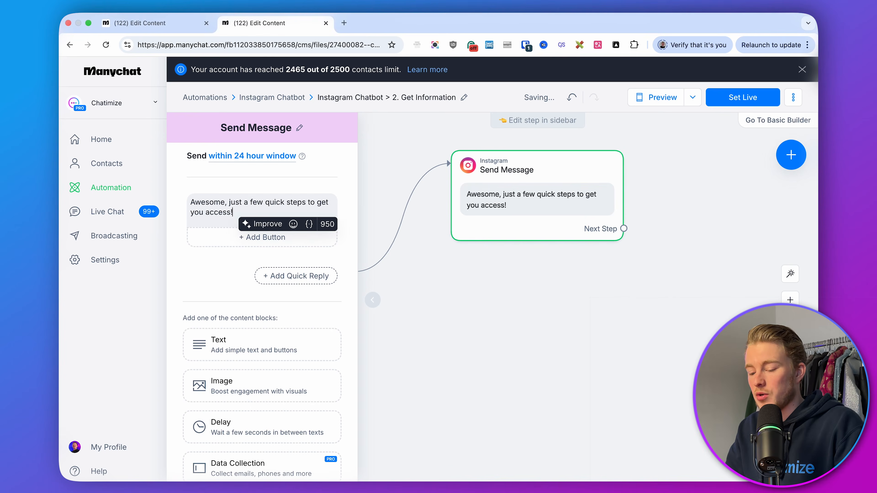
click(227, 273)
- Add a 3-second delay block below the text in the Instagram message
scroll(263, 310, down, 5)
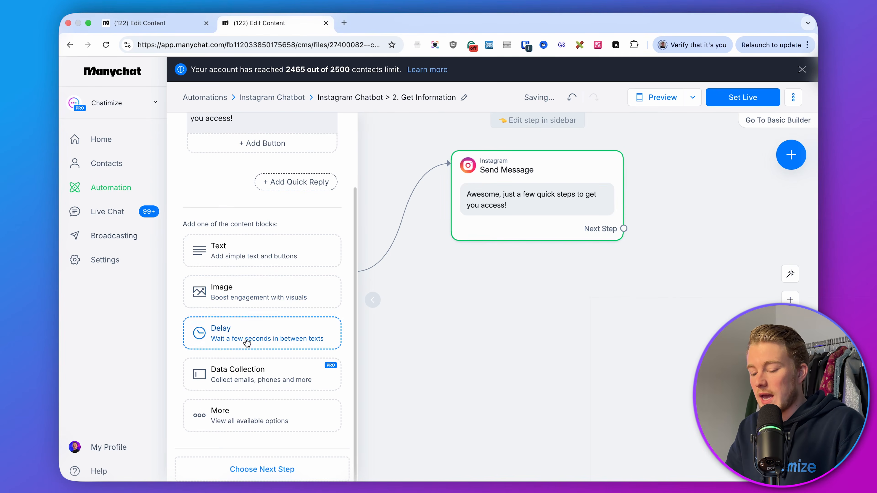
click(243, 340)
scroll(237, 241, up, 3)
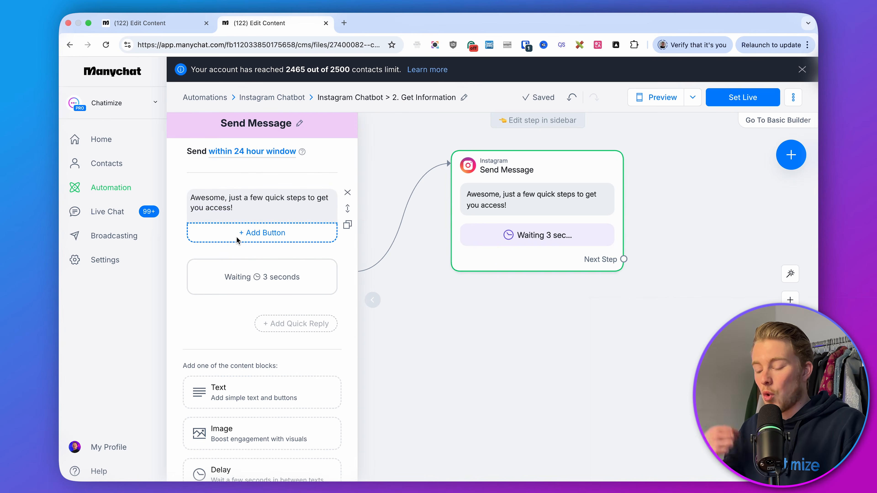
scroll(237, 240, down, 2)
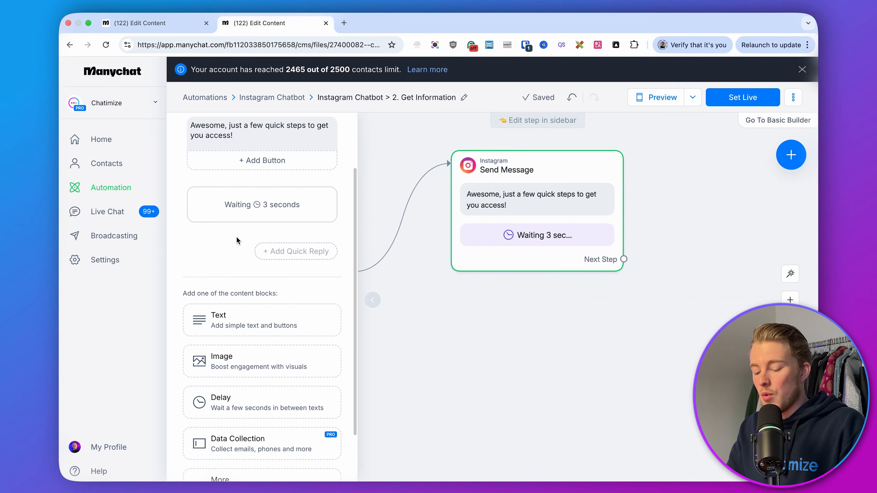
- Add a data collection block asking "What is your first name? Just type in your first name below 👇" with reply type First name
click(253, 448)
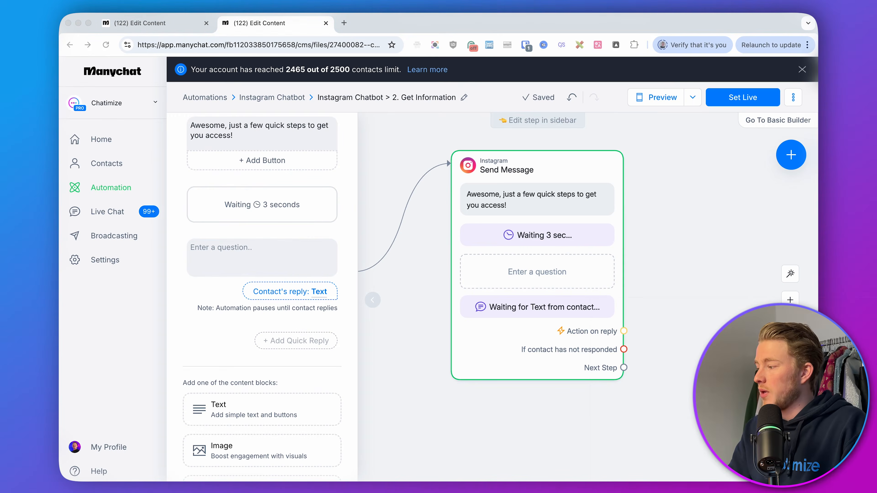
click(327, 254)
text(What is your first name?  Just type in your first name below 👇)
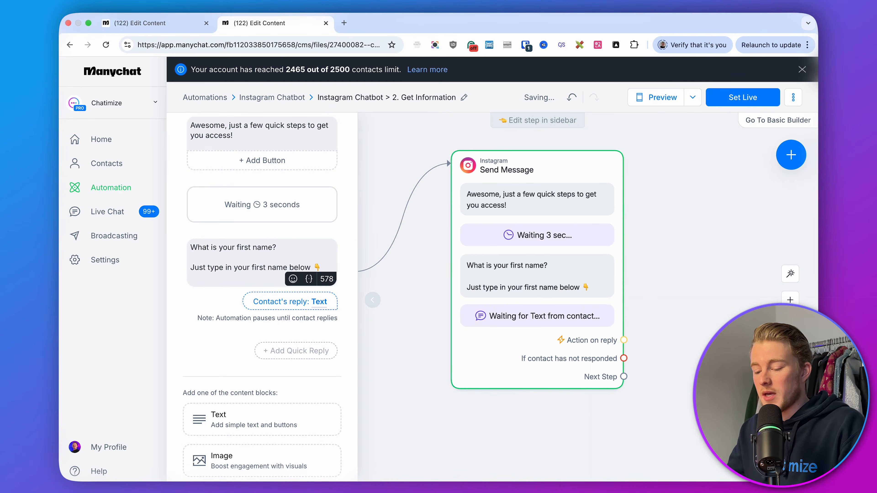
click(297, 304)
click(406, 121)
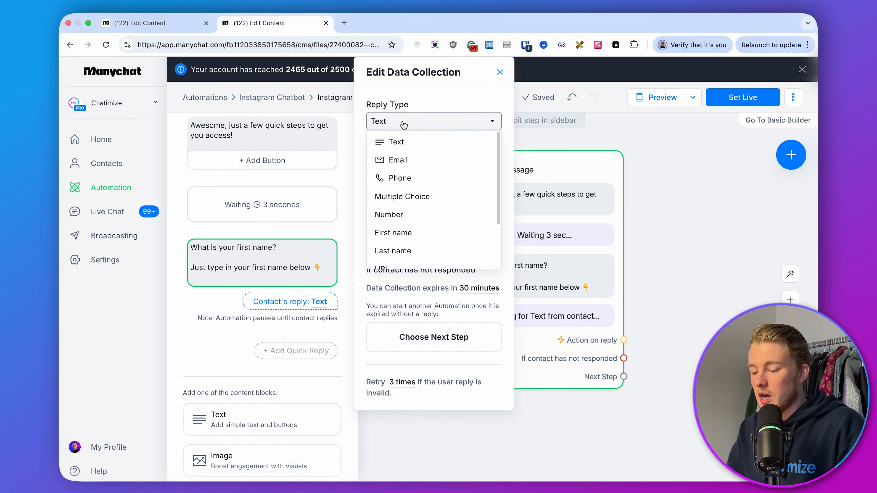
click(414, 231)
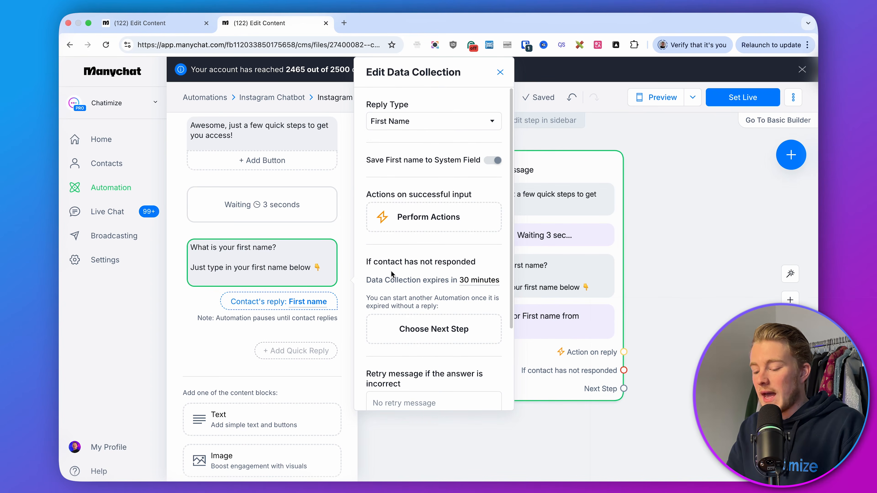
- Set the first-name data collection to expire in 23 hours if the contact has not responded
drag(367, 280, 420, 276)
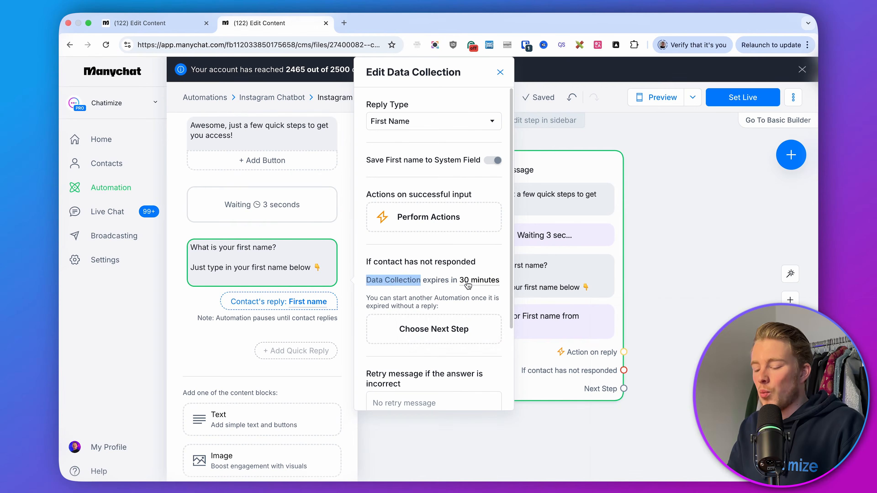
click(468, 284)
double_click(426, 321)
text(23)
click(478, 318)
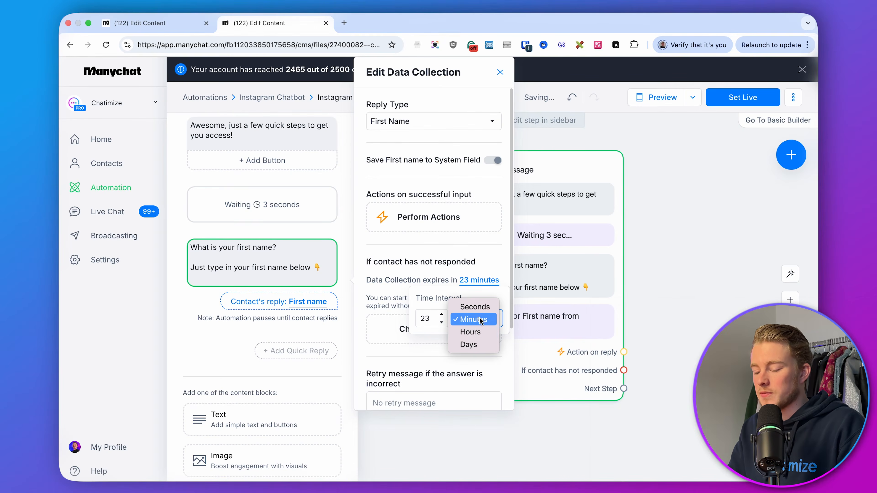
click(476, 331)
click(393, 279)
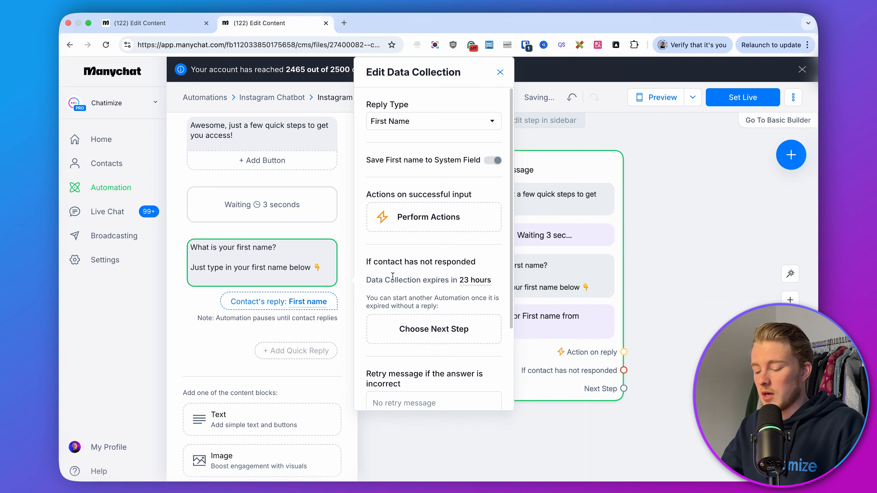
- Clear the "Skip" button text of the first-name question and close its data collection settings
scroll(394, 277, down, 4)
click(406, 360)
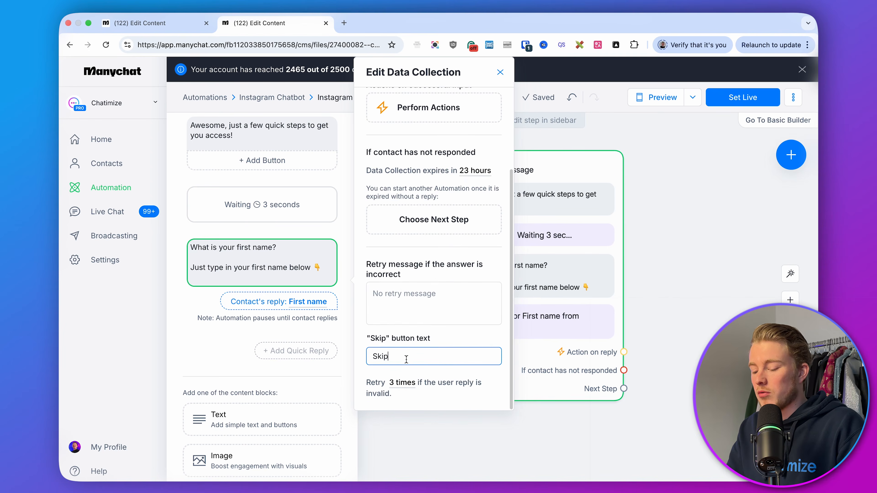
key(super+a)
key(BackSpace)
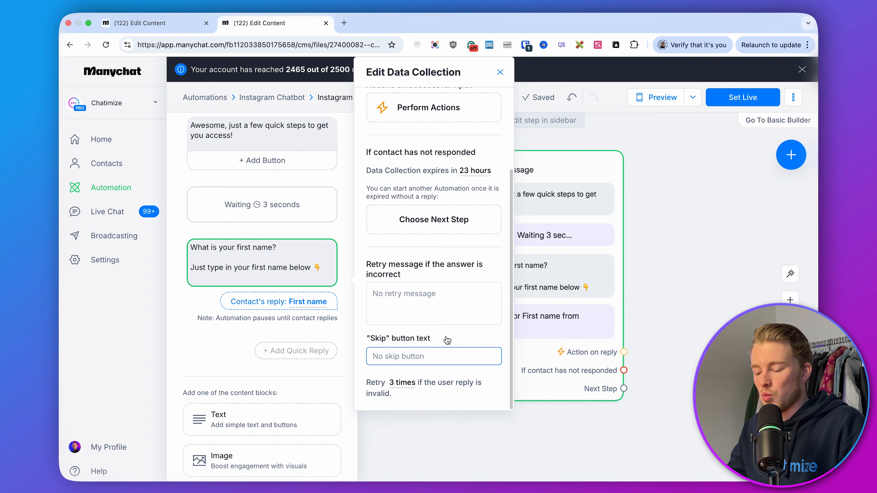
scroll(439, 260, up, 3)
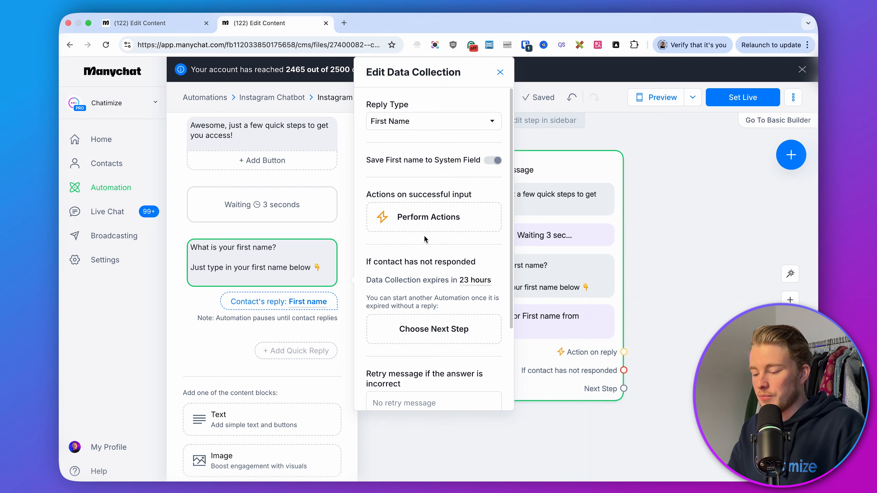
click(678, 271)
- Connect a new Instagram message as the next step after the first-name question
drag(696, 276, 521, 294)
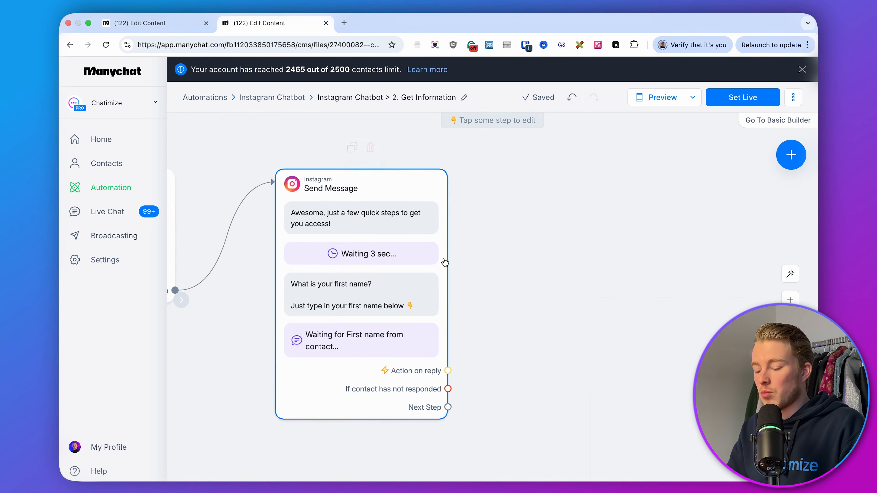
drag(448, 408, 532, 236)
click(556, 237)
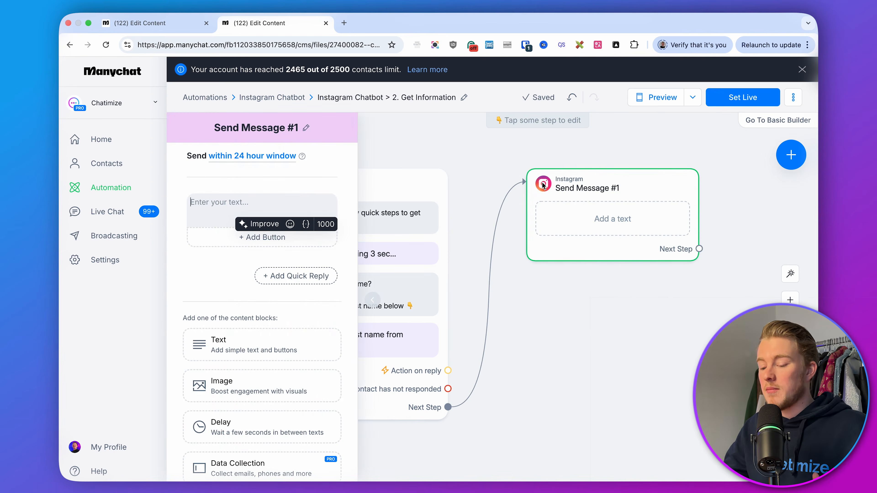
- Write "Nice to meet you, First Name!" in the new message, inserting First Name as a system field variable
text(Nice to meet you,)
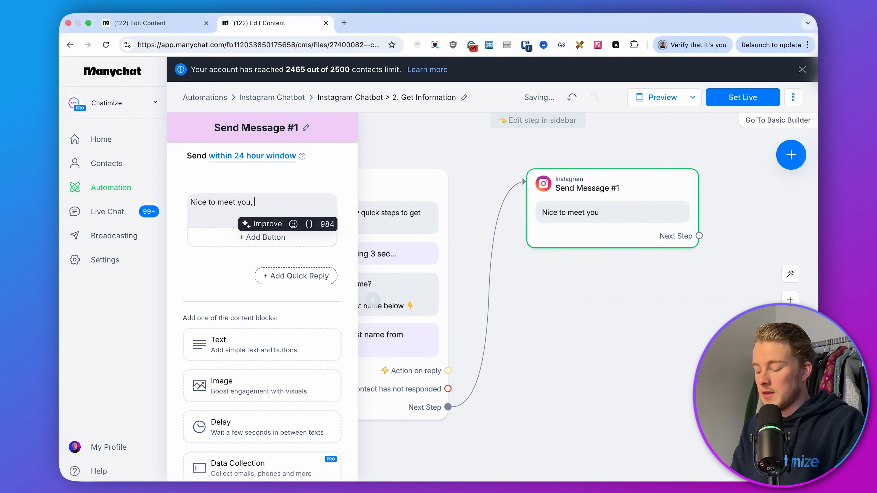
text( {)
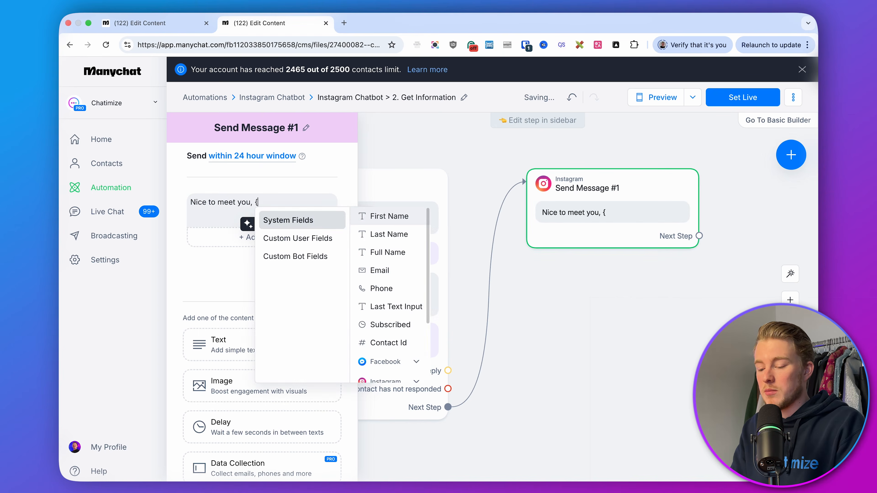
key(BackSpace)
click(309, 224)
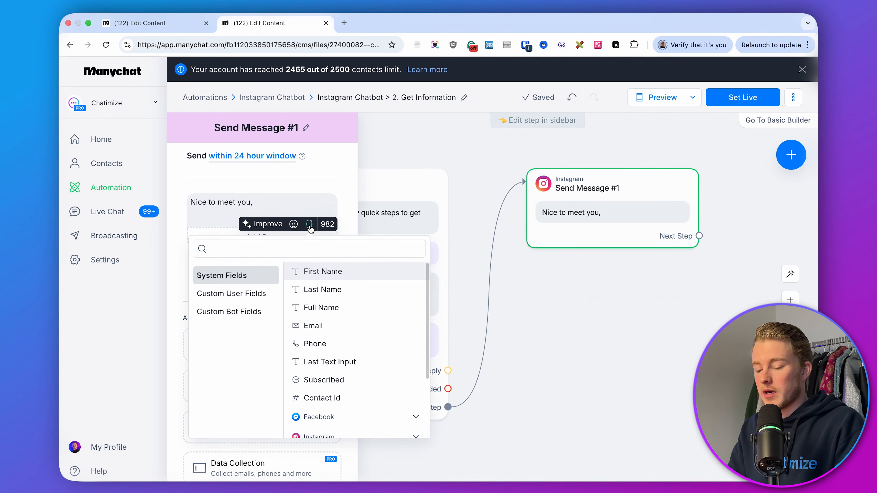
text(first )
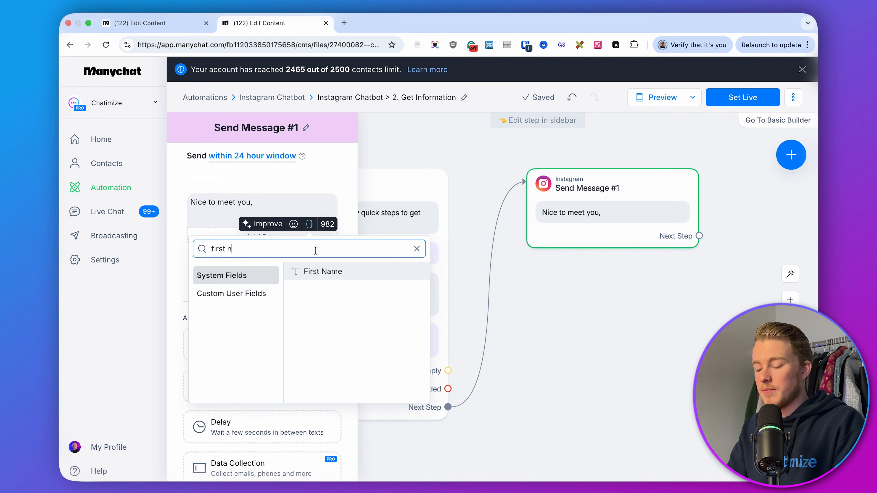
text(n)
click(331, 276)
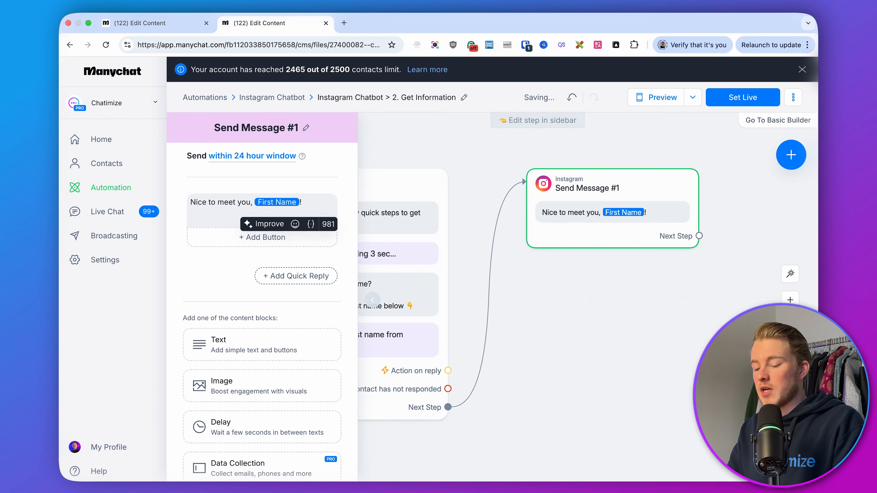
text(!)
- Add a data collection block asking "And on what email do you want to receive your guide? Just type in your email below 👇"
scroll(226, 267, down, 2)
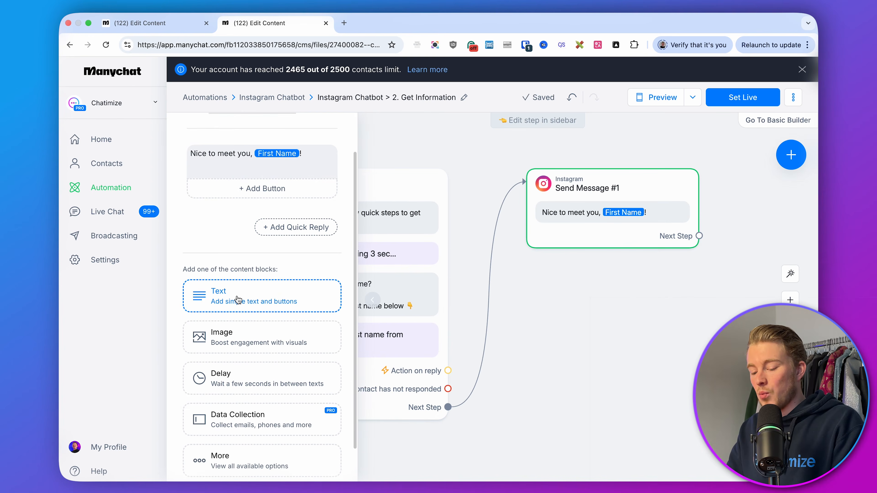
scroll(238, 307, down, 2)
click(238, 376)
scroll(237, 277, up, 2)
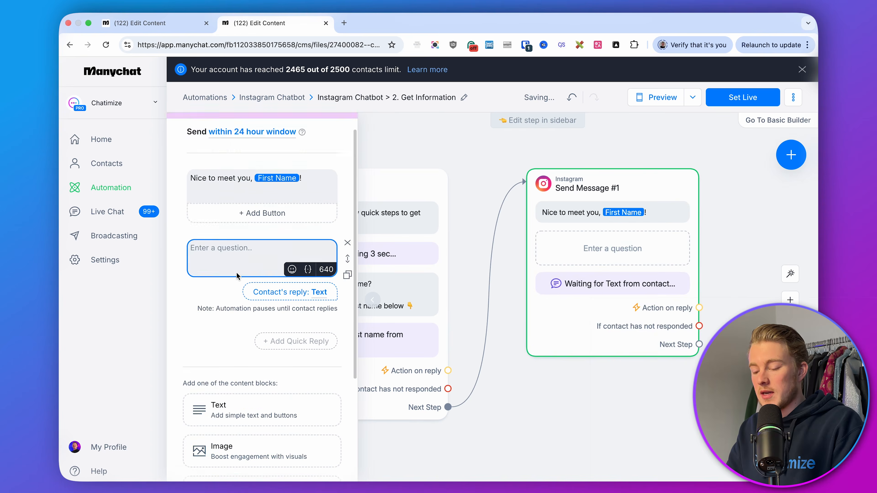
text(What is your email)
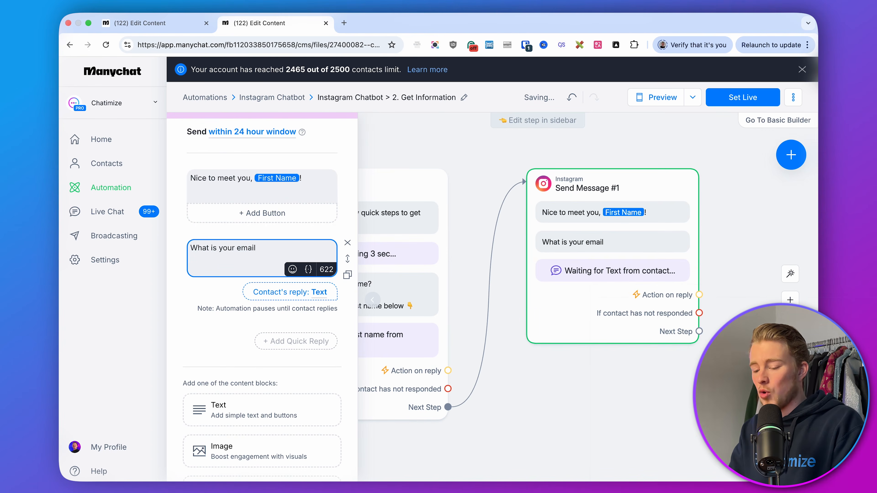
key(super+BackSpace)
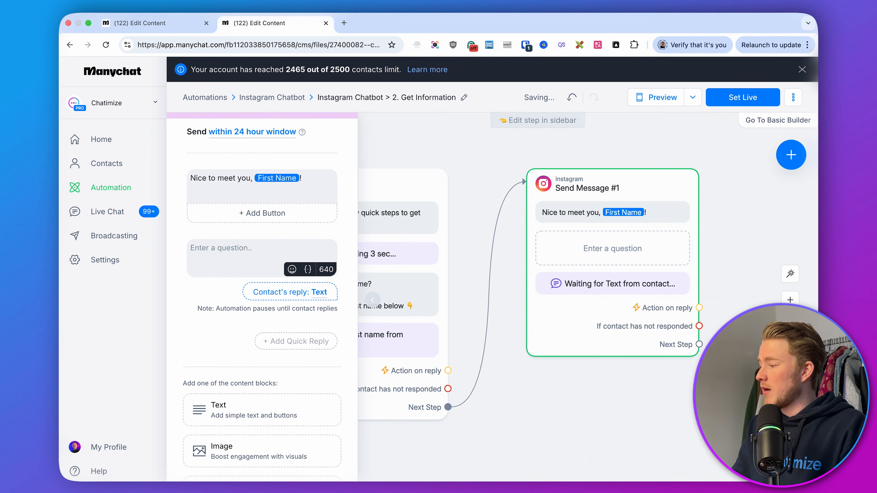
key(super+Tab)
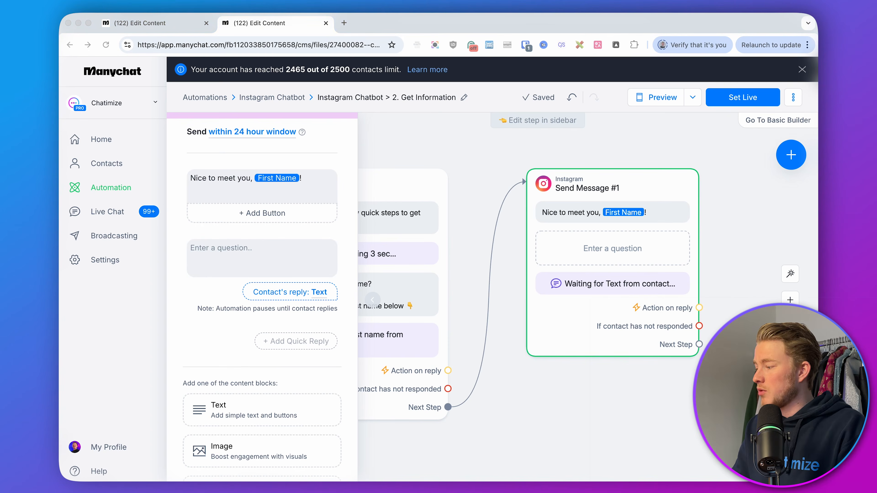
click(242, 258)
text(And on what email do you want to receive your guide?  Just type in your email below 👇)
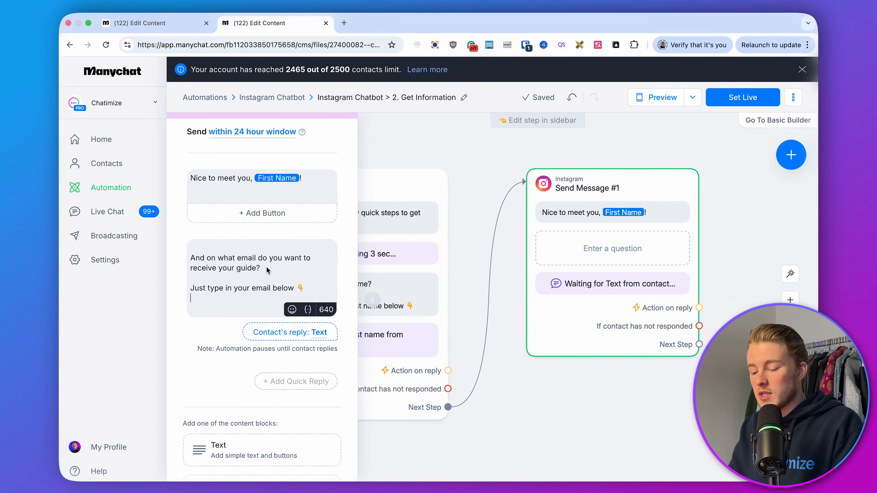
- Remove the blank lines before and after the email question's text
click(191, 257)
key(BackSpace)
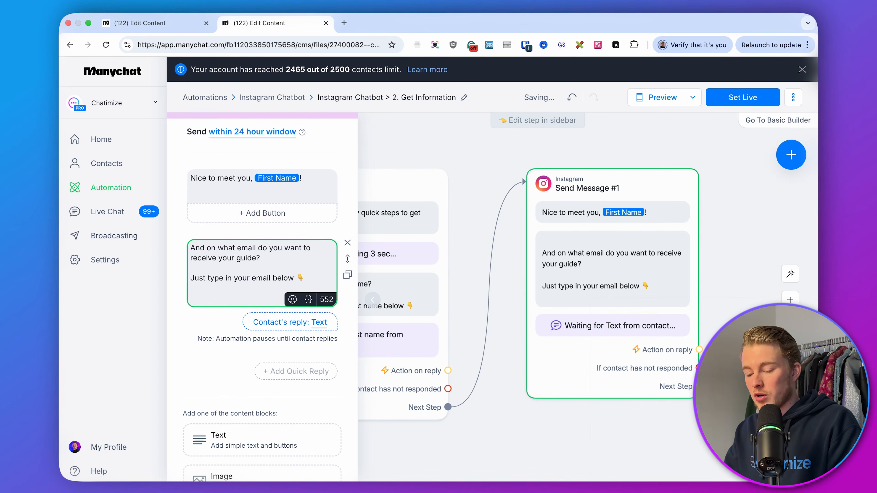
click(232, 291)
key(BackSpace)
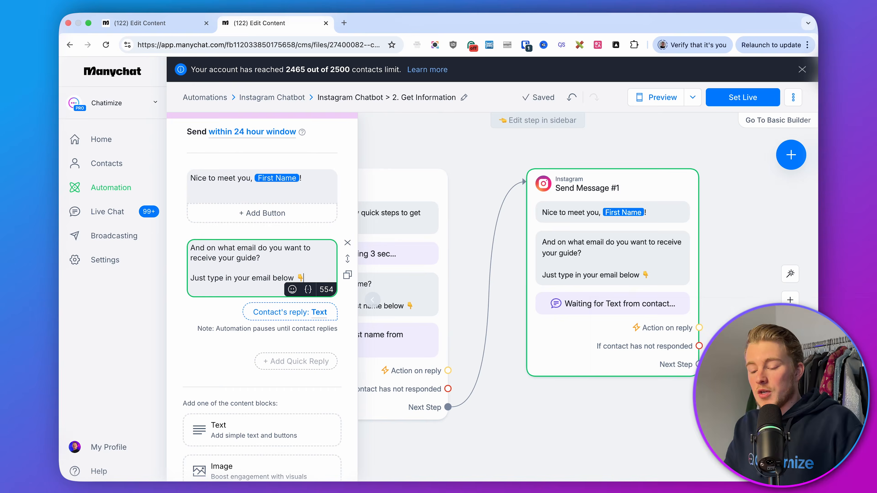
- Set the reply type of the email question to Email
click(266, 312)
click(390, 123)
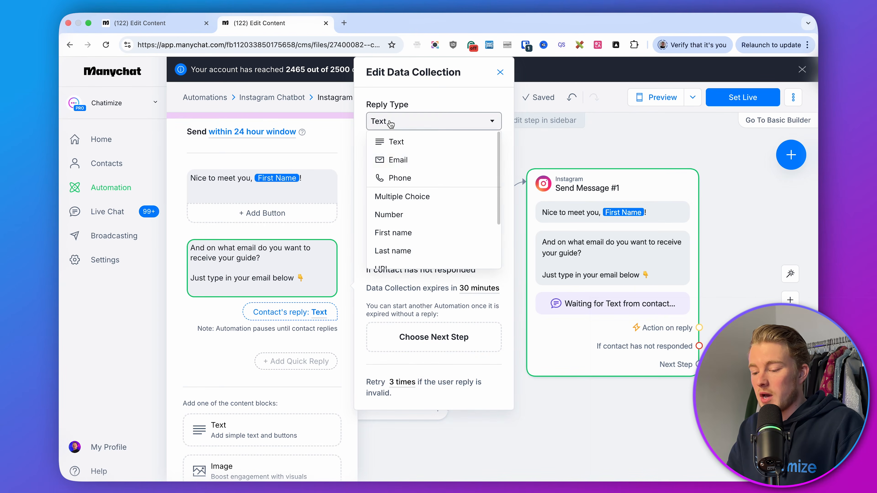
click(400, 160)
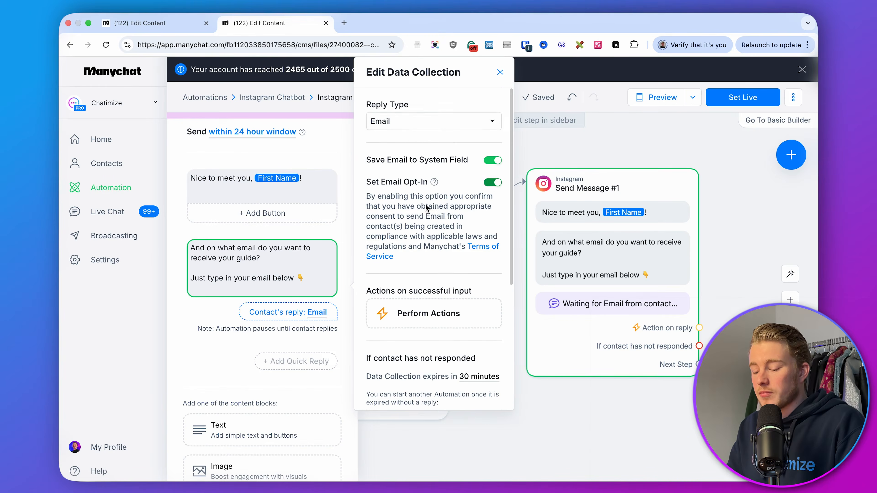
- Set the email data collection to expire in 23 hours if the contact has not responded
scroll(402, 264, down, 2)
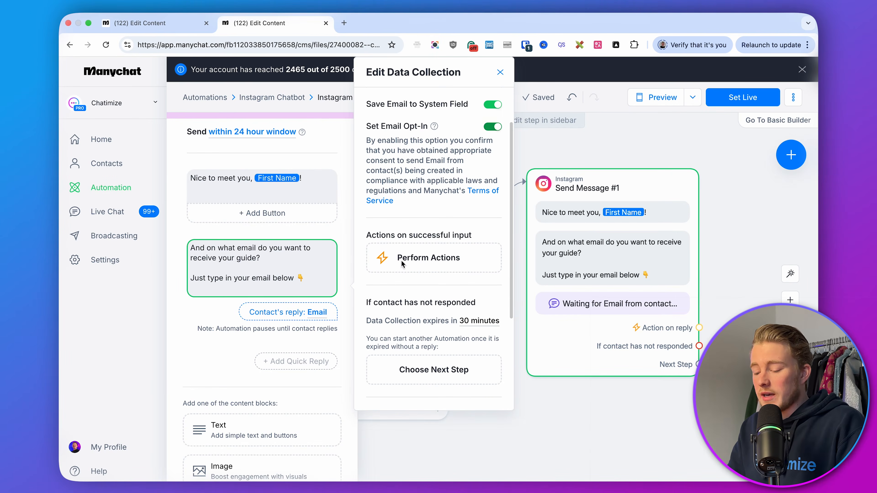
click(484, 323)
text(23)
click(482, 359)
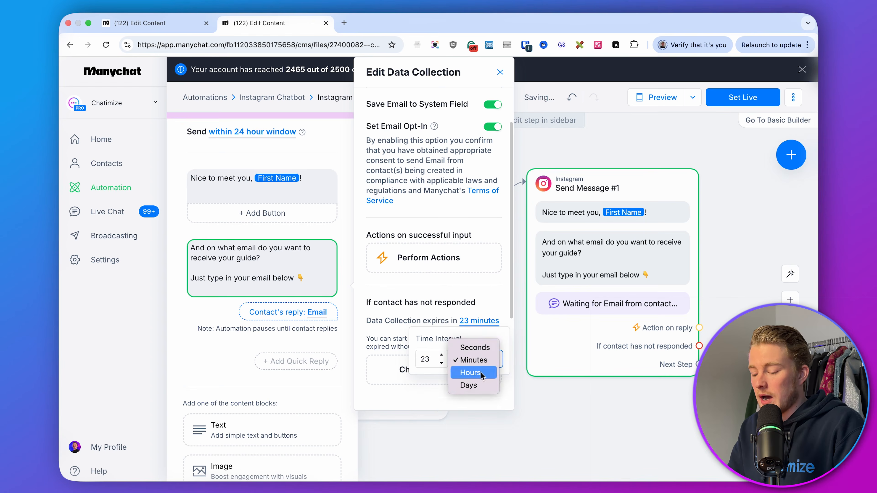
click(472, 373)
click(442, 304)
- Replace the email question's retry message with "It looks like this isn't a correct email. Could you enter a correct one 👇"
scroll(442, 302, down, 3)
scroll(442, 304, down, 2)
click(441, 326)
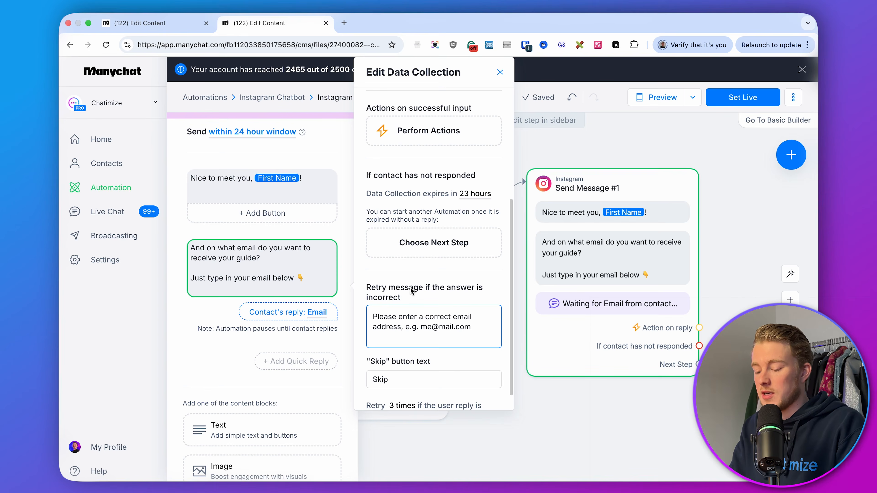
key(super+a)
key(BackSpace)
text(It l)
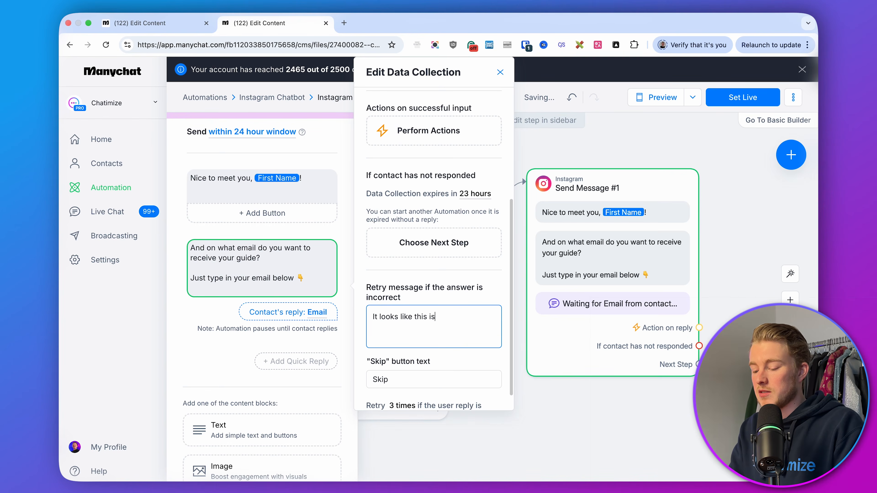
text(email. Could you enter a correct one)
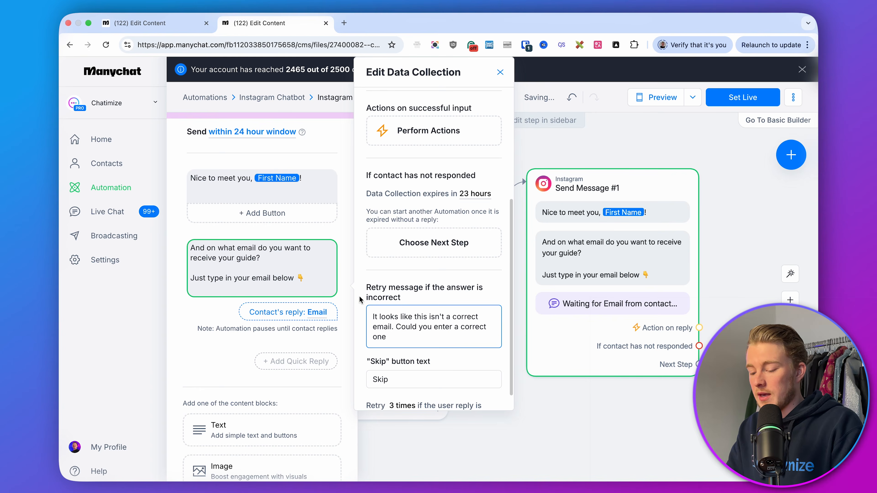
click(301, 280)
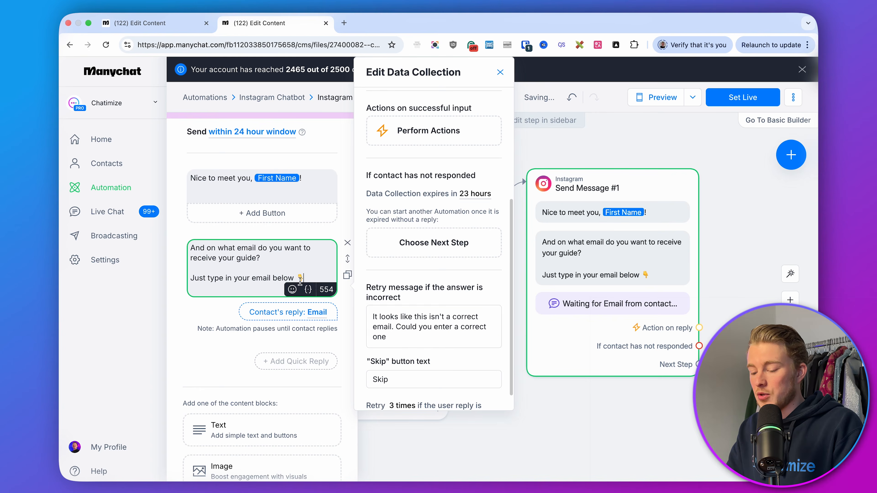
click(428, 333)
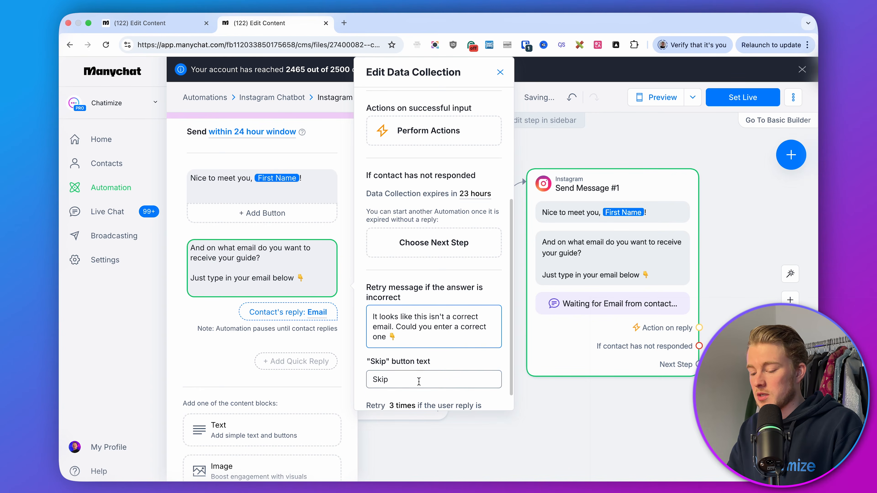
- Clear the "Skip" button text in the email question's data collection settings and close the settings
scroll(419, 384, down, 1)
click(417, 363)
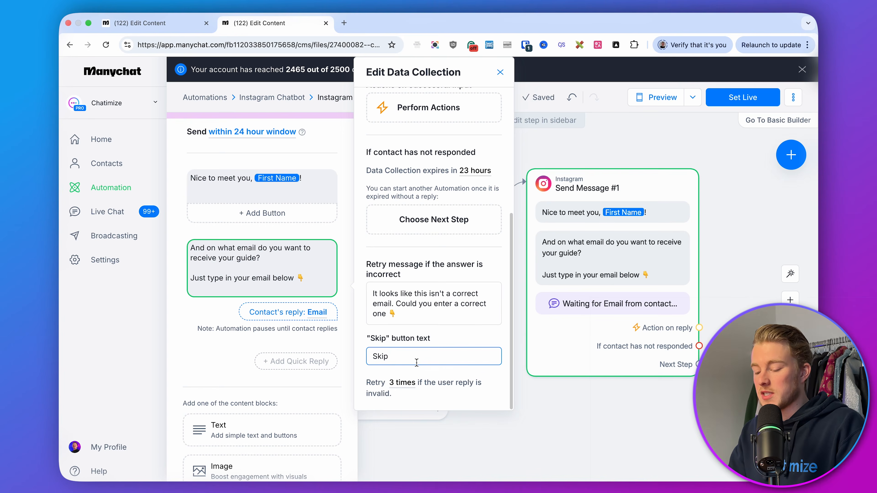
key(super+a)
key(BackSpace)
click(575, 440)
- Add a new Instagram message as the next step after the email question's message
scroll(593, 425, right, 5)
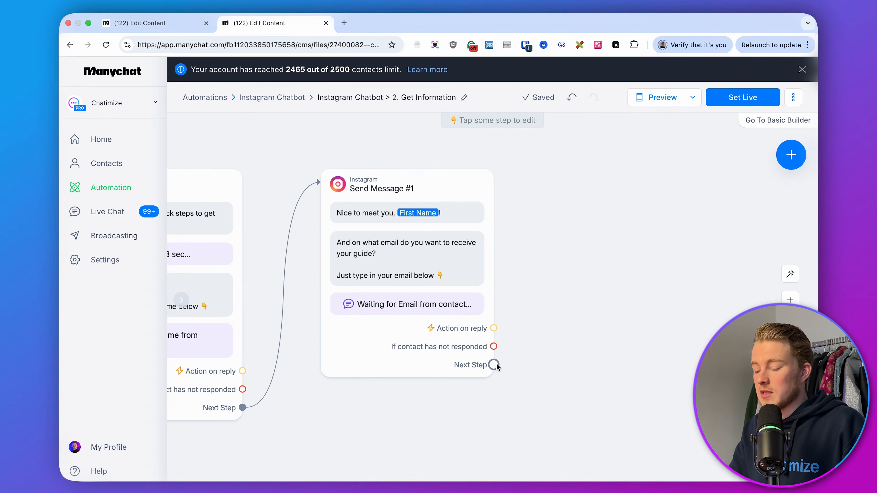
drag(494, 365, 578, 177)
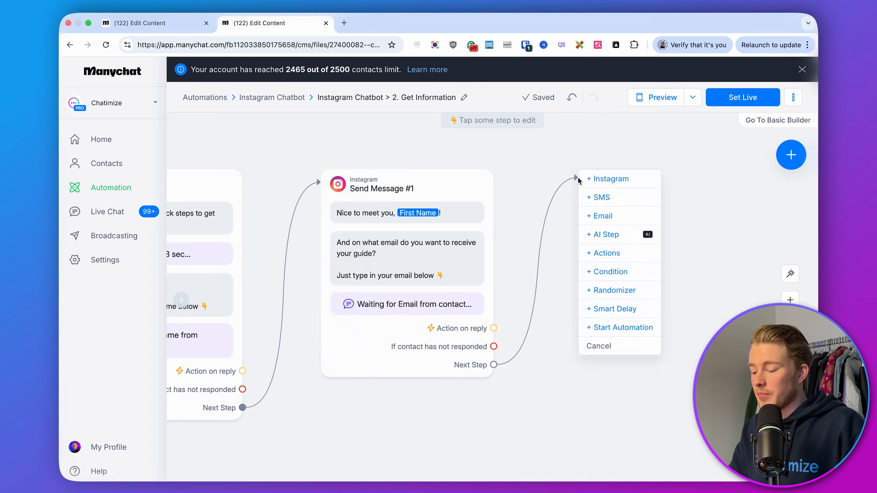
click(609, 179)
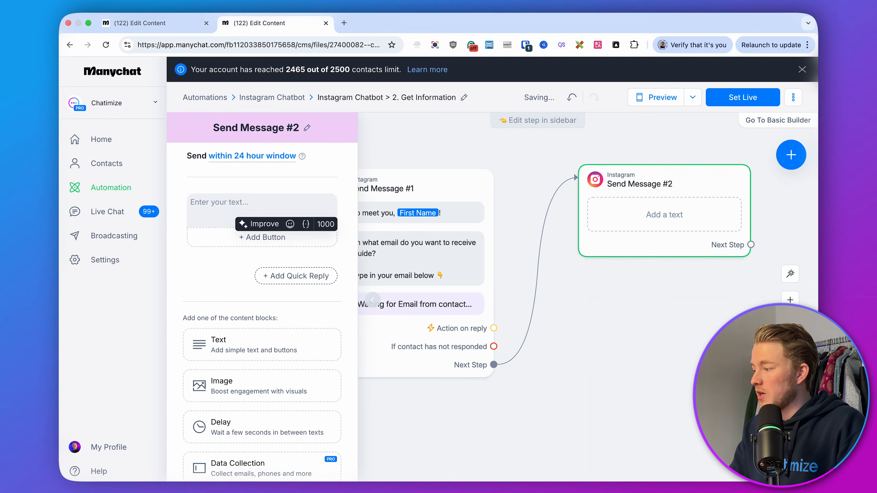
- Set the message text to "You’re all set, [fist_name]! Can’t wait for you to get started with investing! Just click the button below to get instant access 👇"
key(super+Tab)
click(309, 213)
text(You’re all set, Invalid var!  Can’t wait for you to get started with investing!  Just click the button below to get instant access 👇)
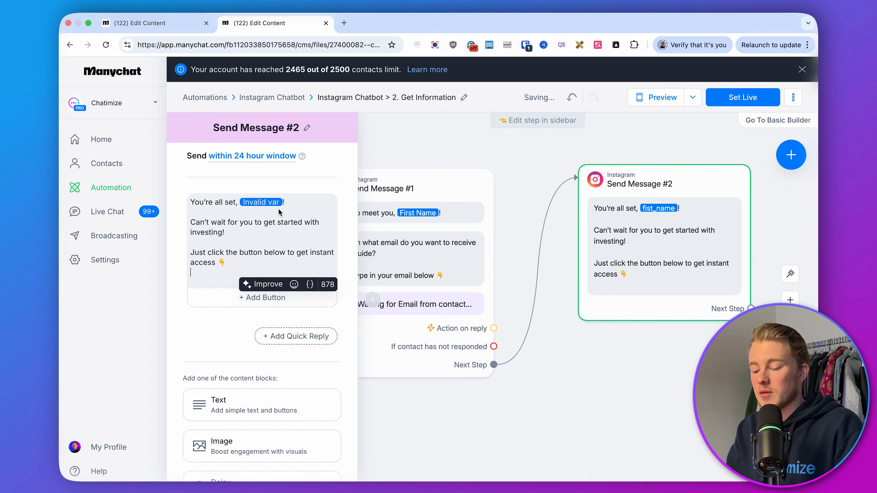
key(BackSpace)
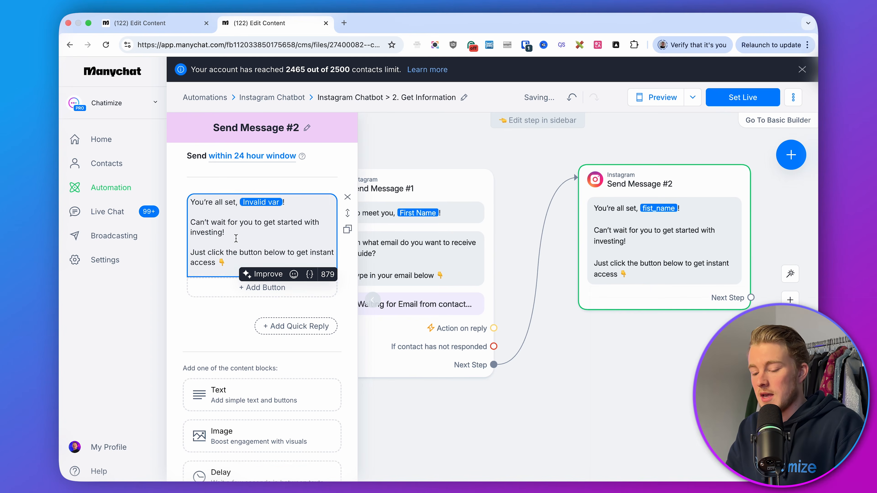
- Add a button to the access message and title it "➡️ Access Free Guide"
click(214, 289)
click(215, 290)
key(BackSpace)
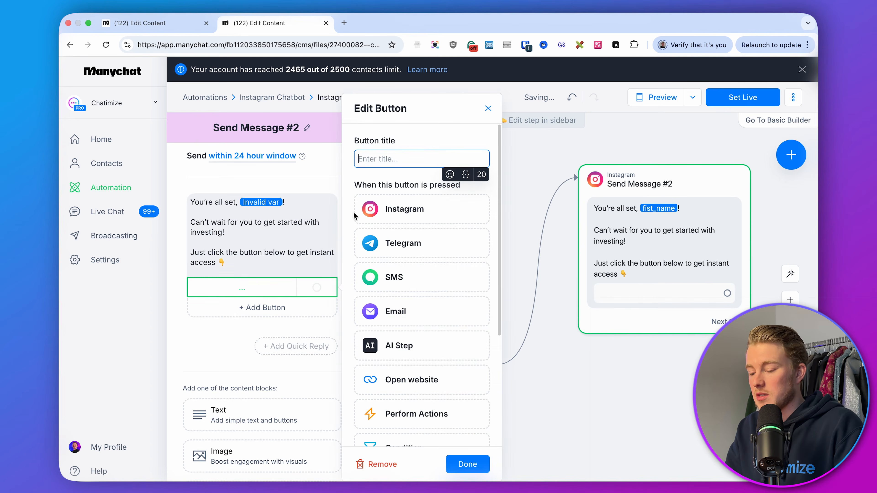
click(450, 174)
click(395, 255)
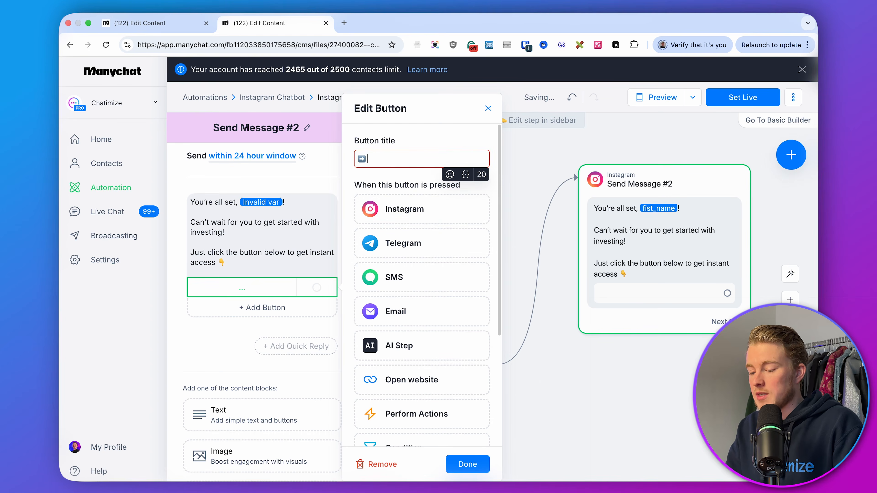
text(Ac)
key(BackSpace)
text(ccess)
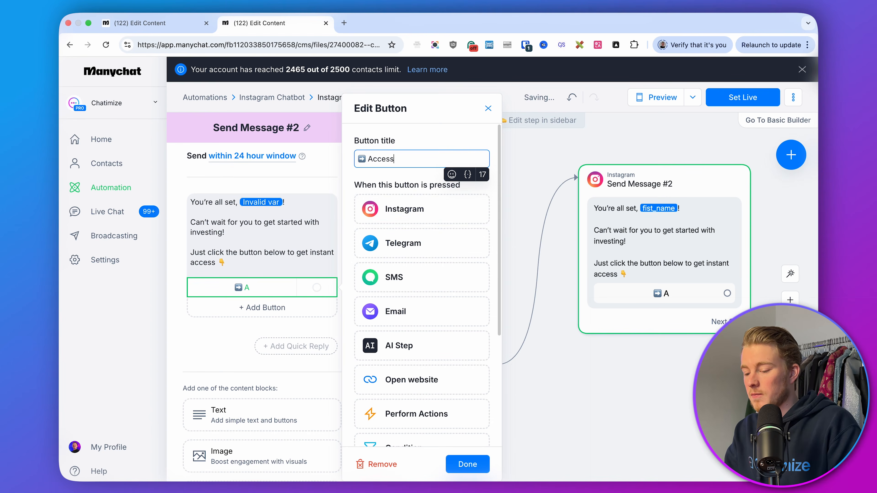
text( Free Gui)
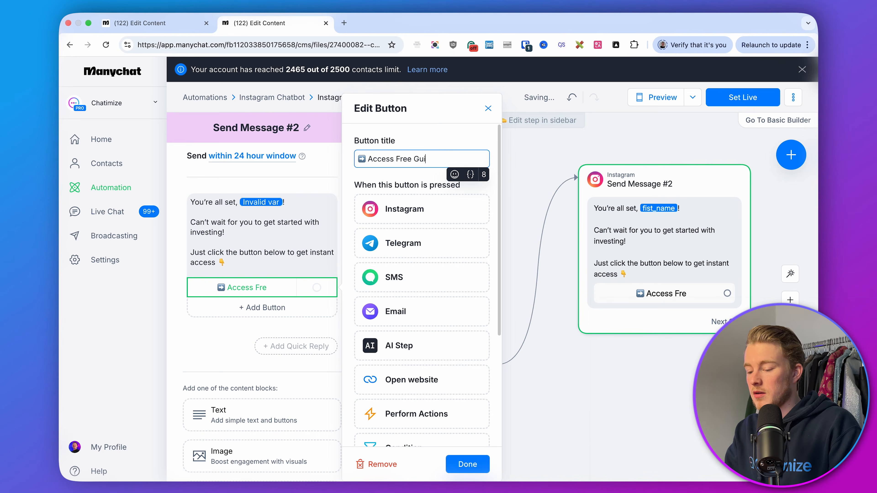
text(de)
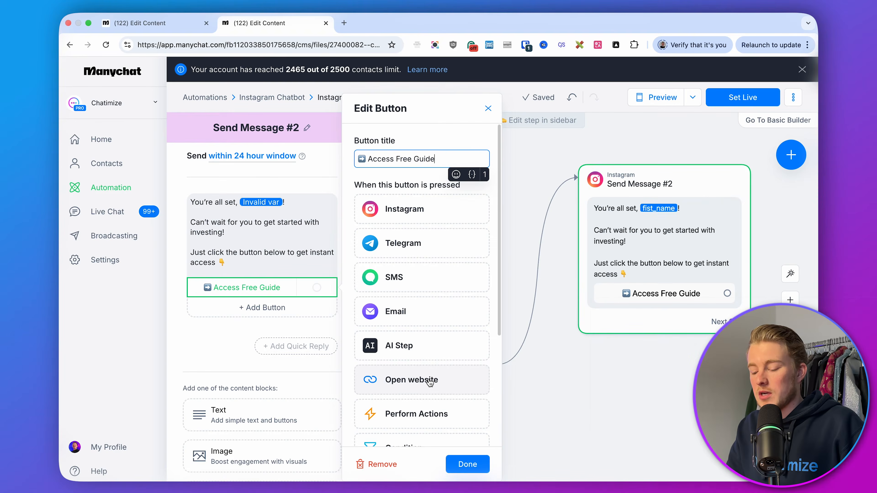
click(430, 380)
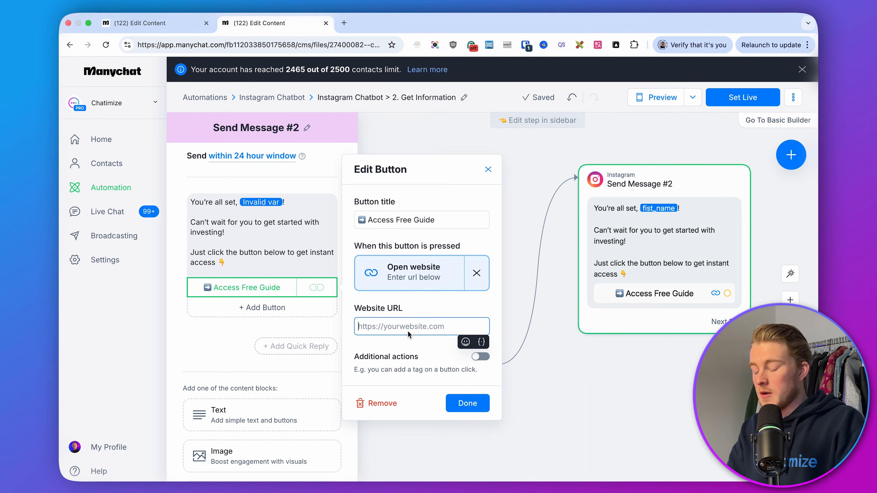
text(https)
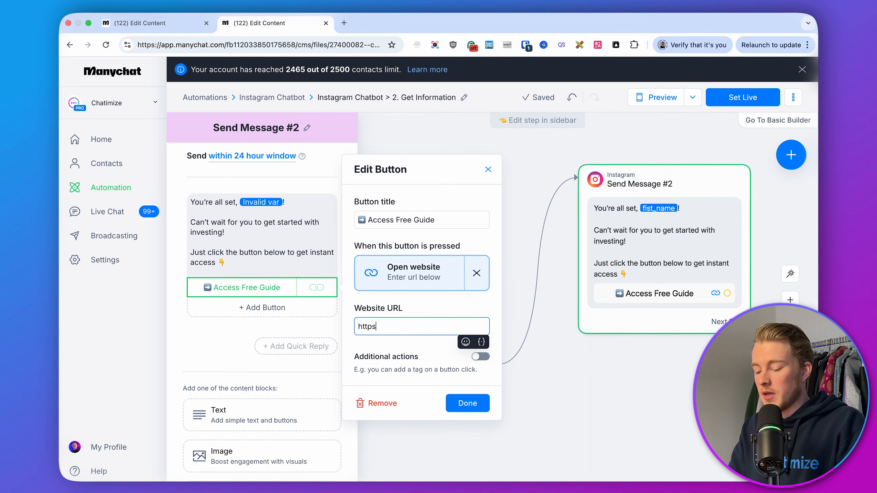
text(://chatimize.cvo)
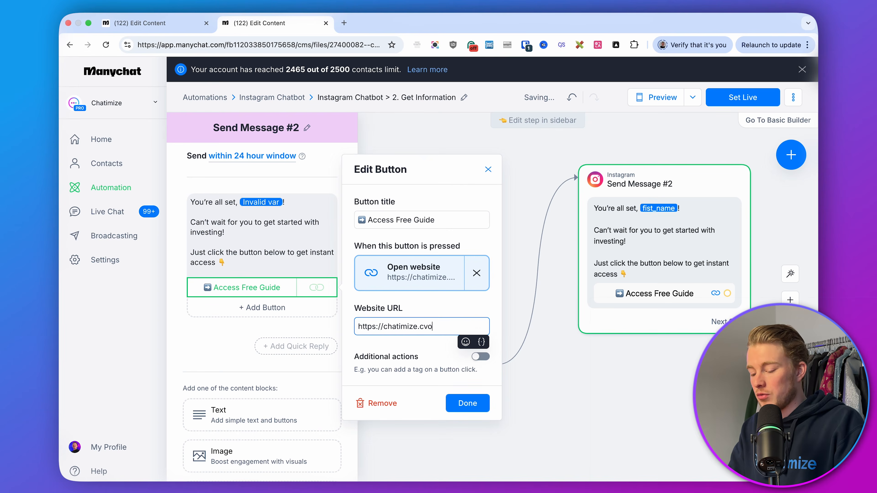
click(469, 405)
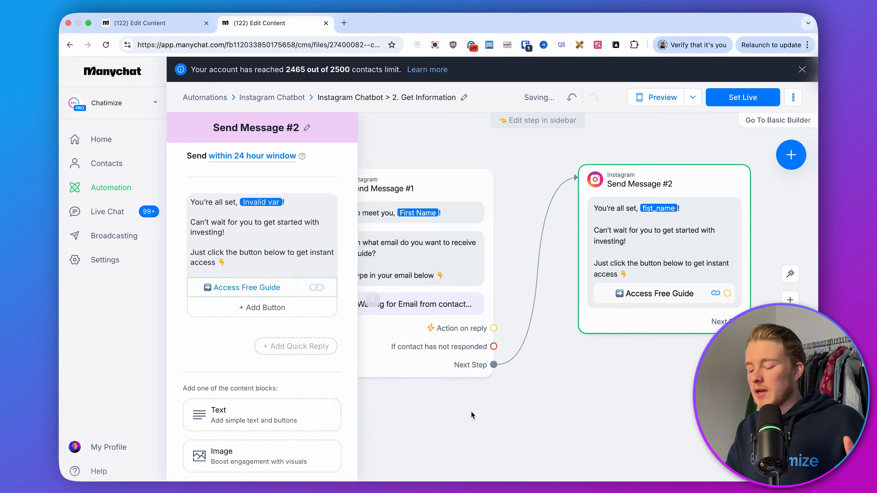
click(471, 411)
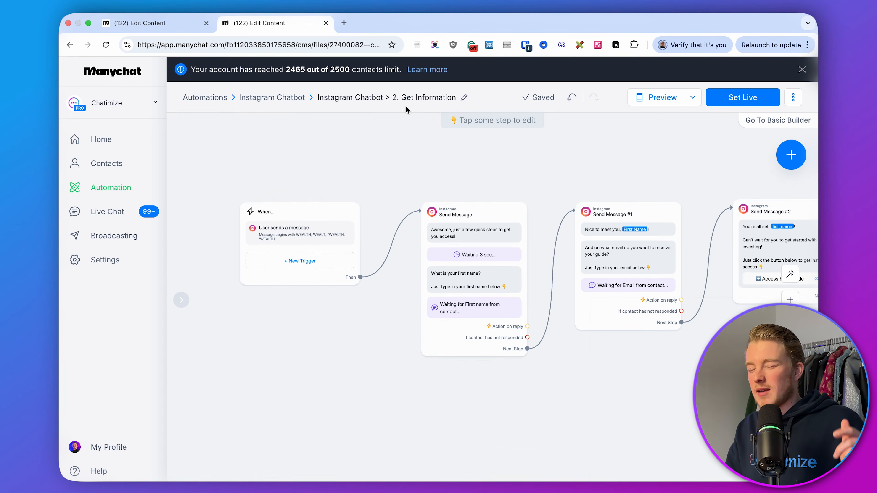